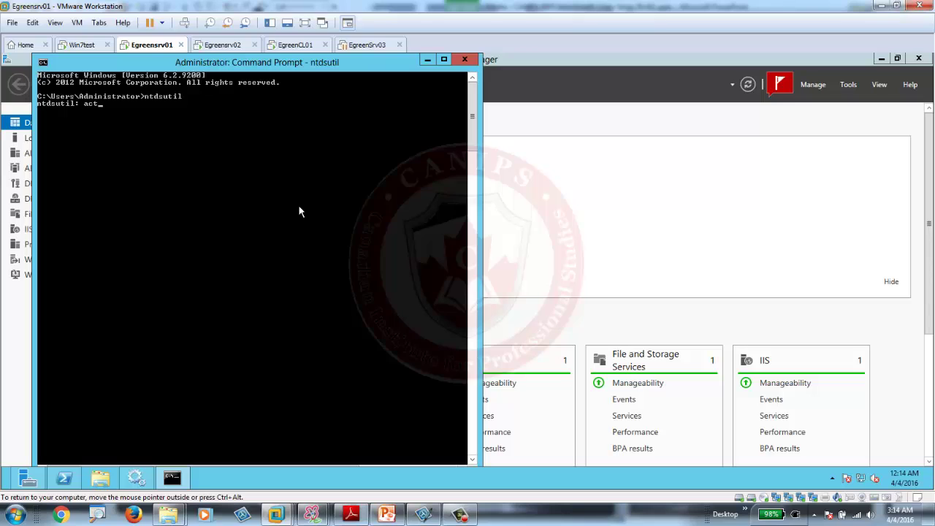
- Activate the ntds instance in ntdsutil and display the help list of available commands
type("ivate")
type(" inst")
type("ance")
type(" ntds")
key("Return")
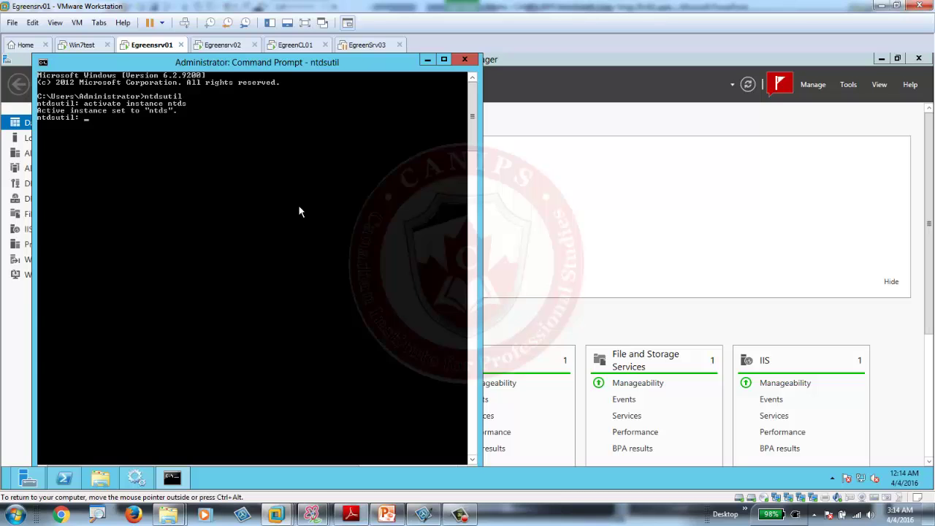
type("?")
key("Return")
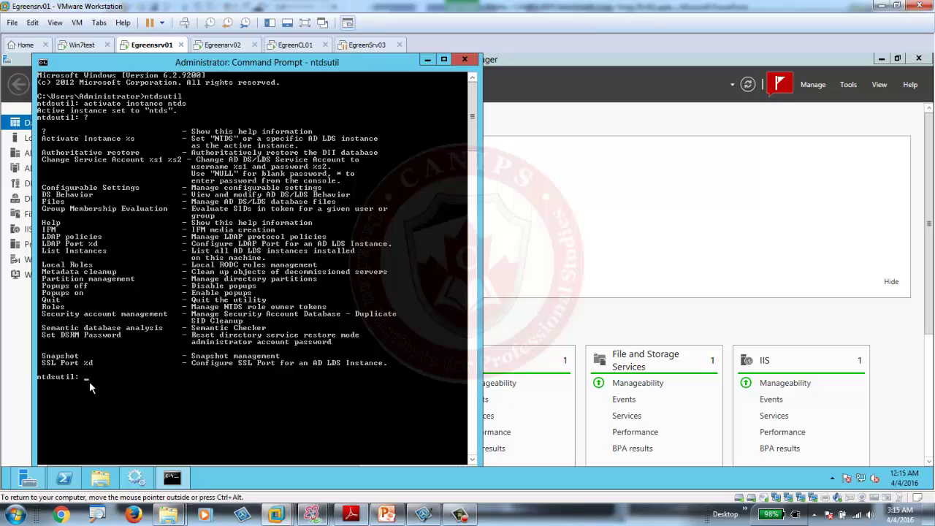
- Enter ntdsutil's snapshot context and list all existing snapshots
type("shot")
key("Return")
type("list all")
key("Return")
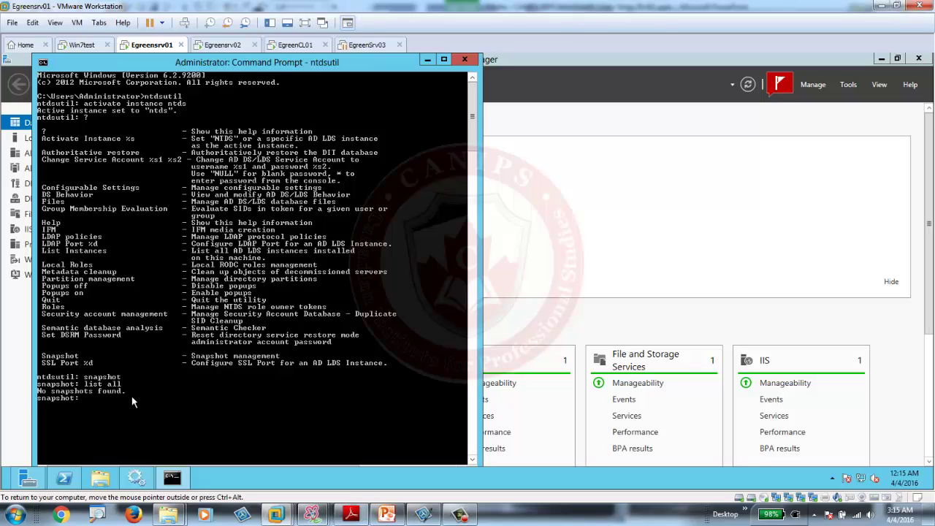
- Create a new Active Directory snapshot and list all snapshots with their index numbers
type("create")
key("Return")
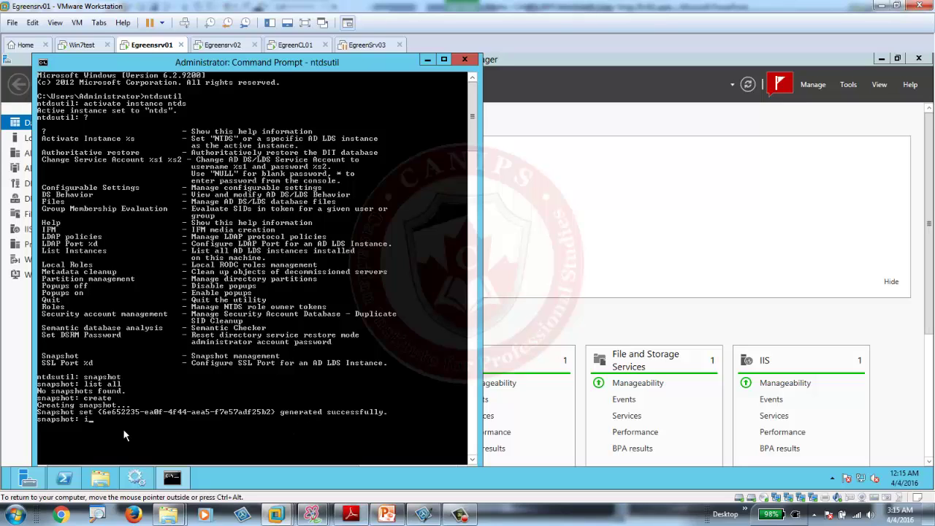
type("ist")
key("Return")
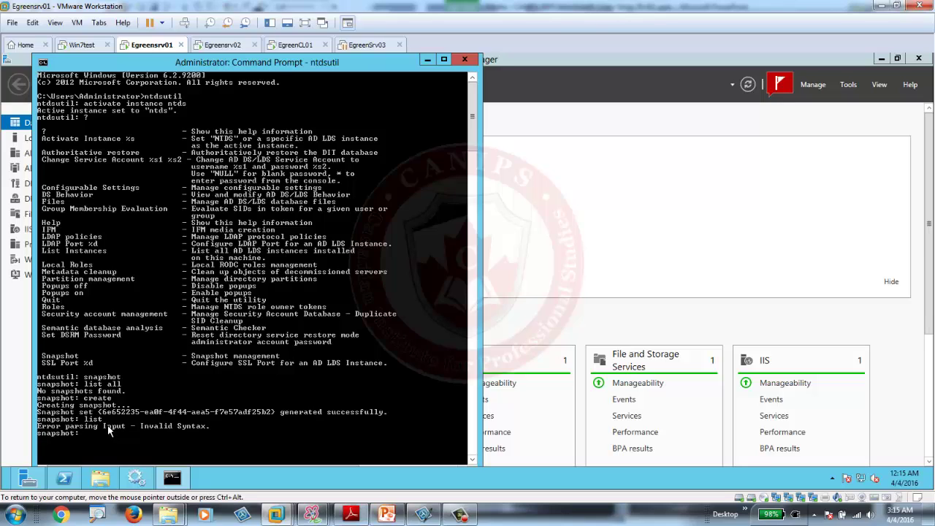
type("list all")
key("Return")
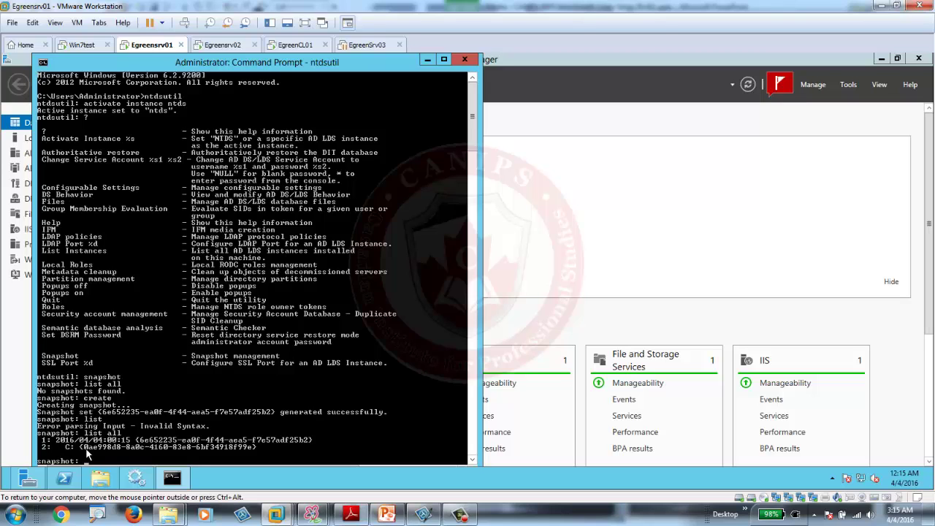
- Open Local Disk (C:) in File Explorer and move and narrow its window so it sits beside the command prompt
left_click(100, 479)
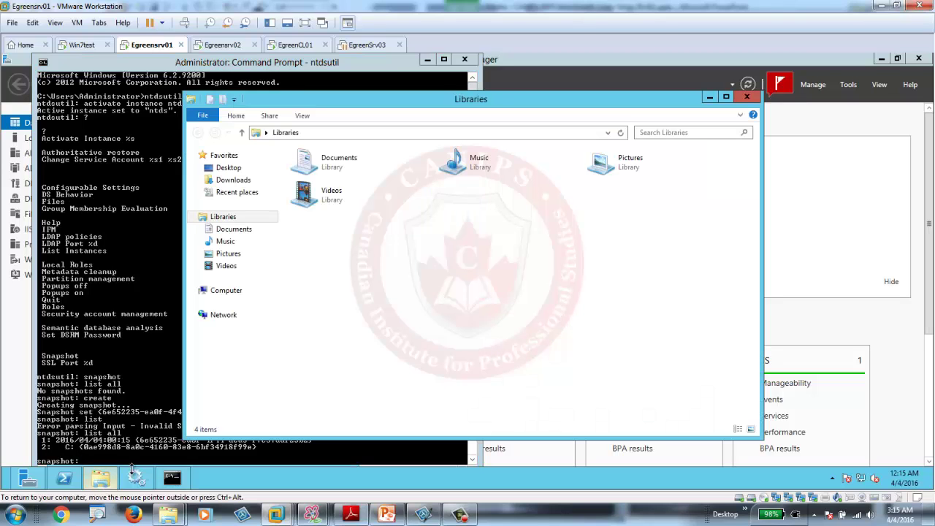
left_click(250, 291)
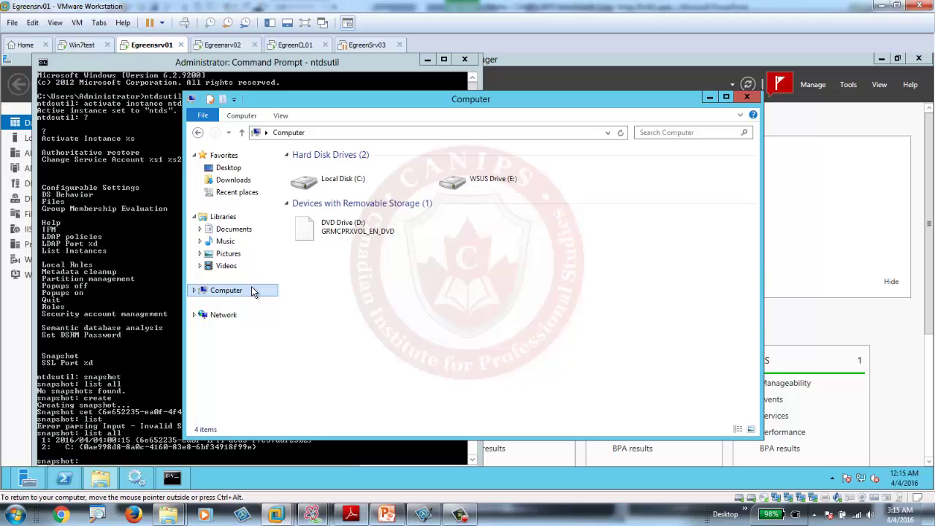
left_click(340, 189)
double_click(339, 188)
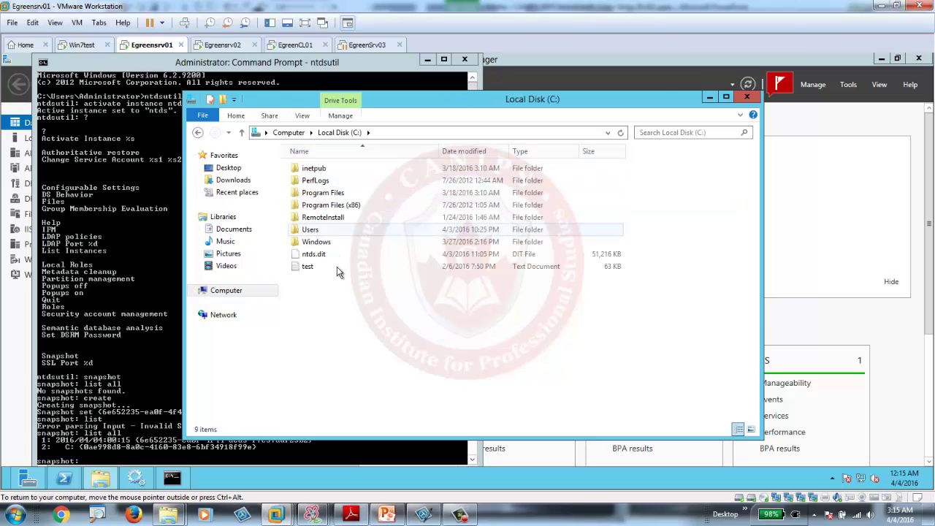
left_click_drag(476, 106, 627, 103)
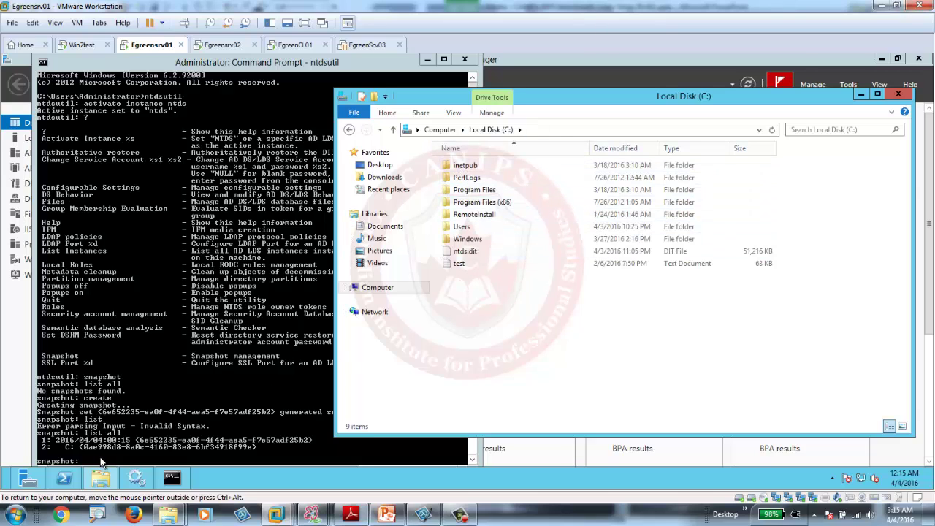
left_click(102, 463)
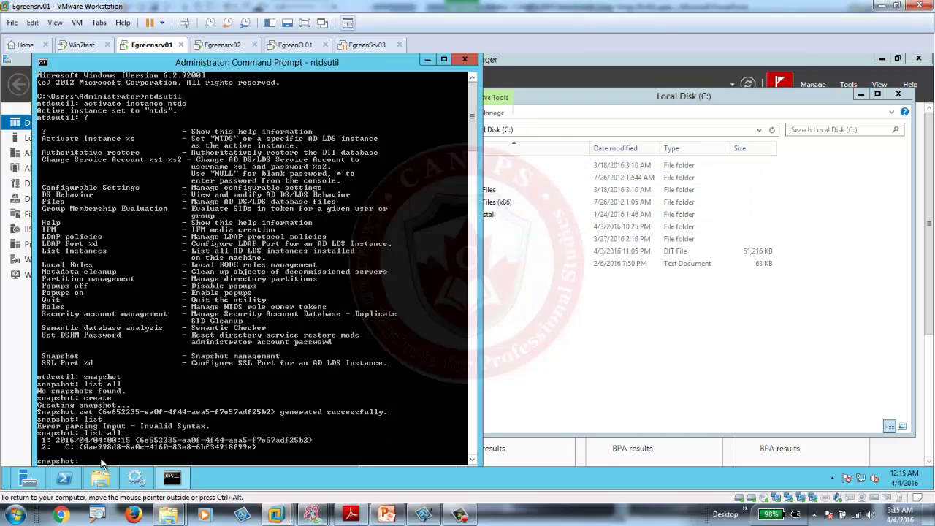
left_click(581, 107)
left_click_drag(336, 205, 530, 232)
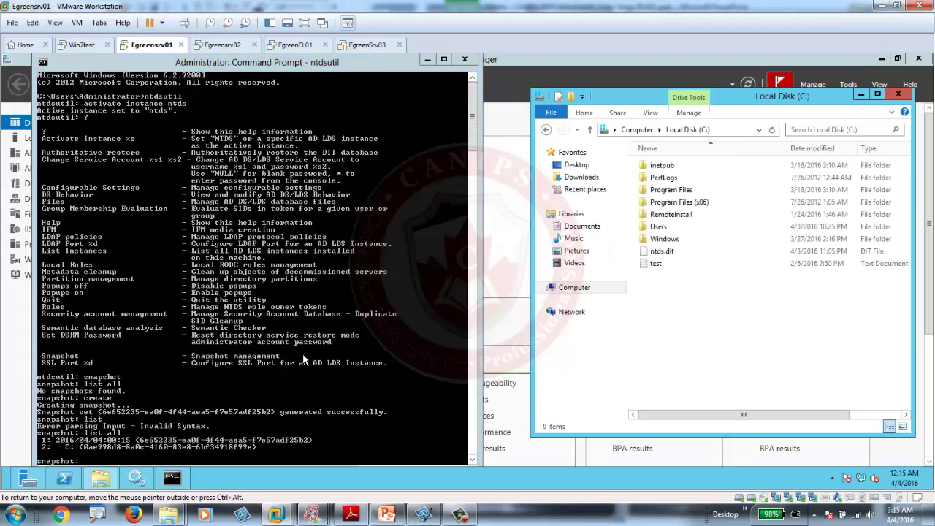
- Mount snapshot number 2 from the snapshot prompt
left_click(115, 464)
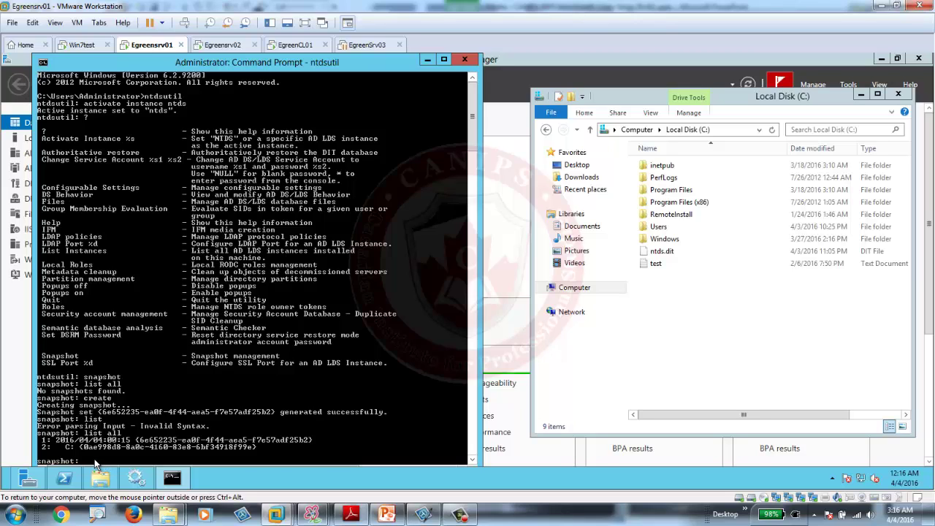
type("mount 2")
key("Return")
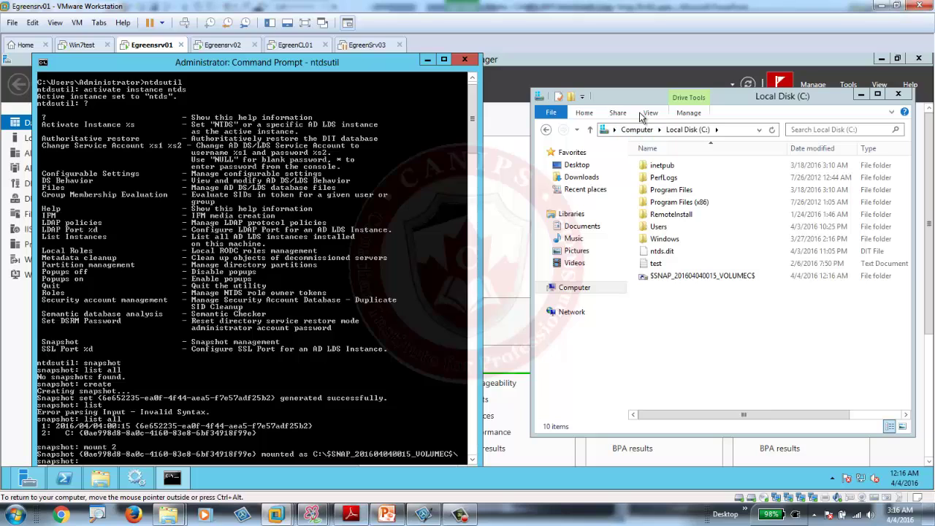
double_click(678, 277)
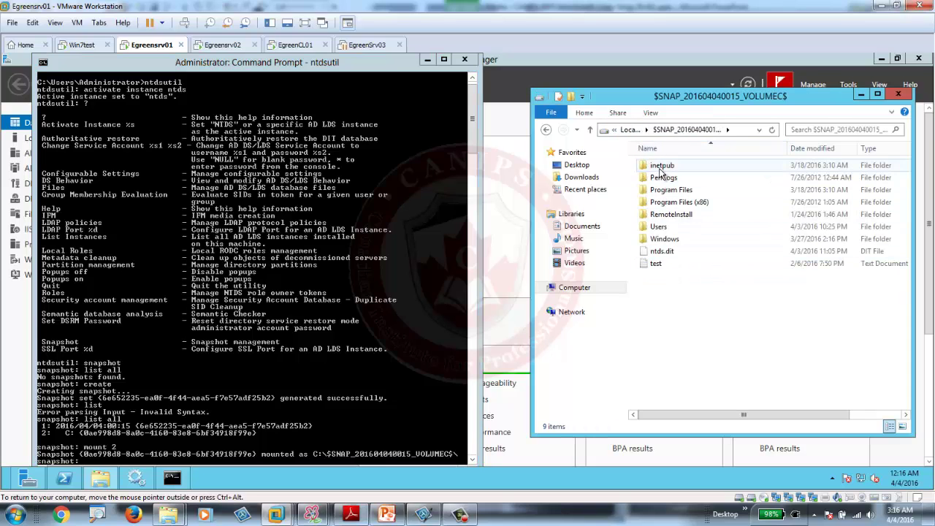
double_click(662, 239)
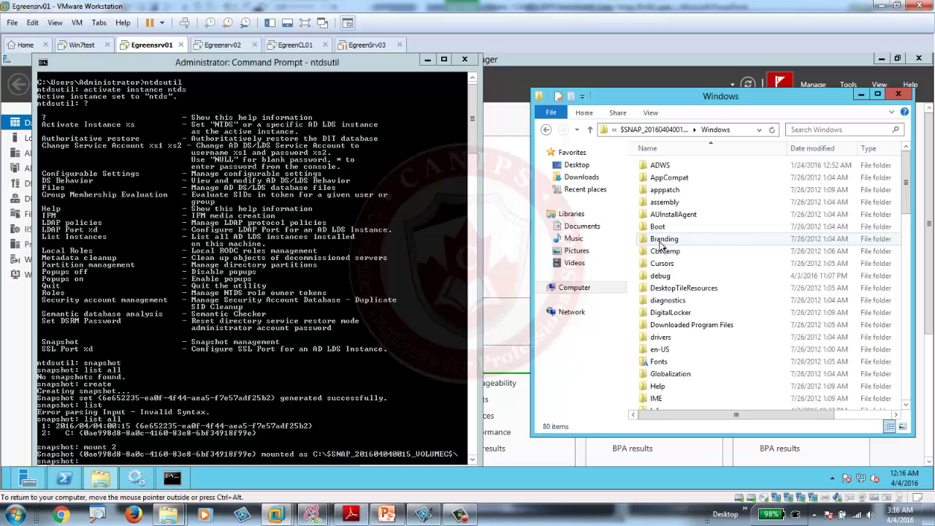
left_click_drag(906, 189, 922, 241)
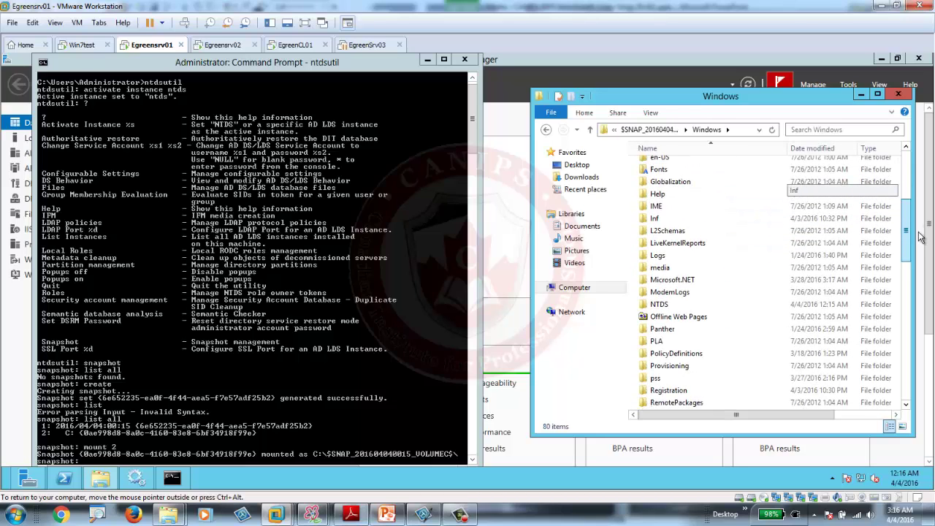
left_click(659, 307)
double_click(658, 309)
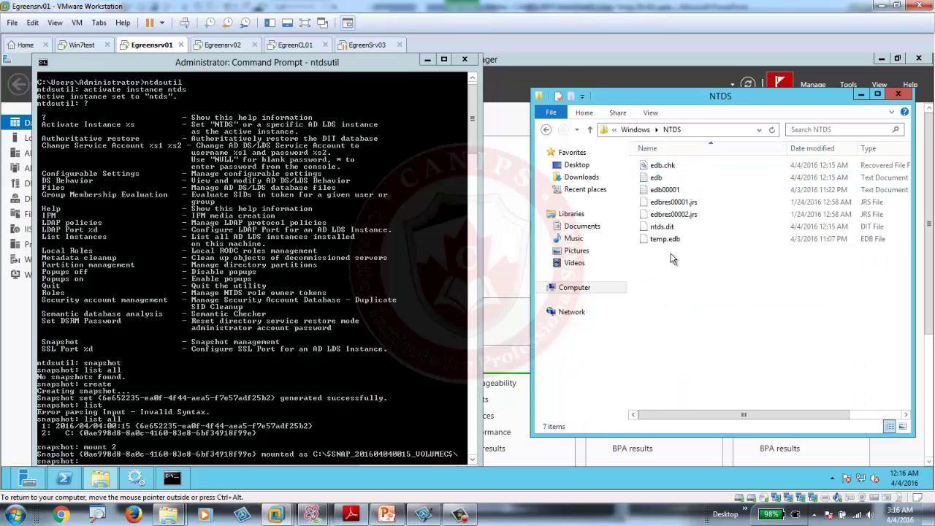
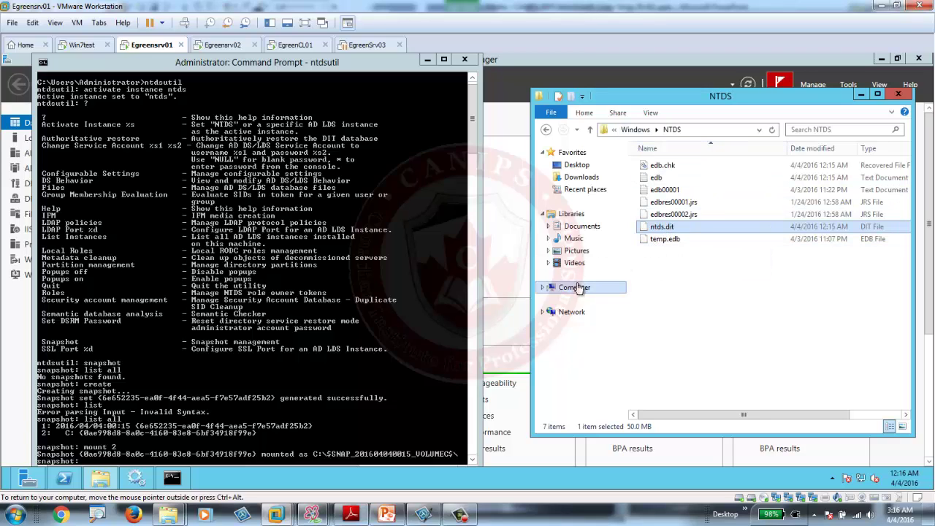
- Open the live C:\Windows\NTDS folder to compare its files with those in the snapshot
left_click(578, 289)
double_click(657, 179)
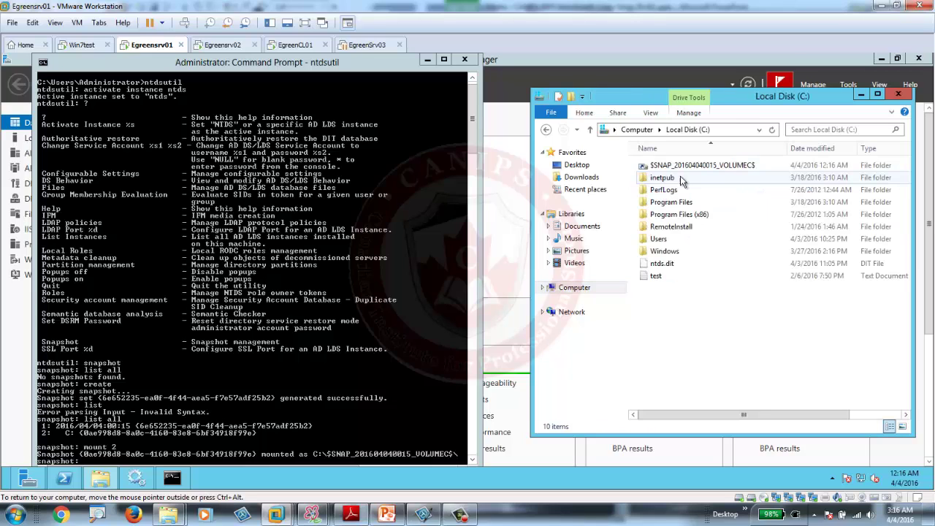
double_click(663, 250)
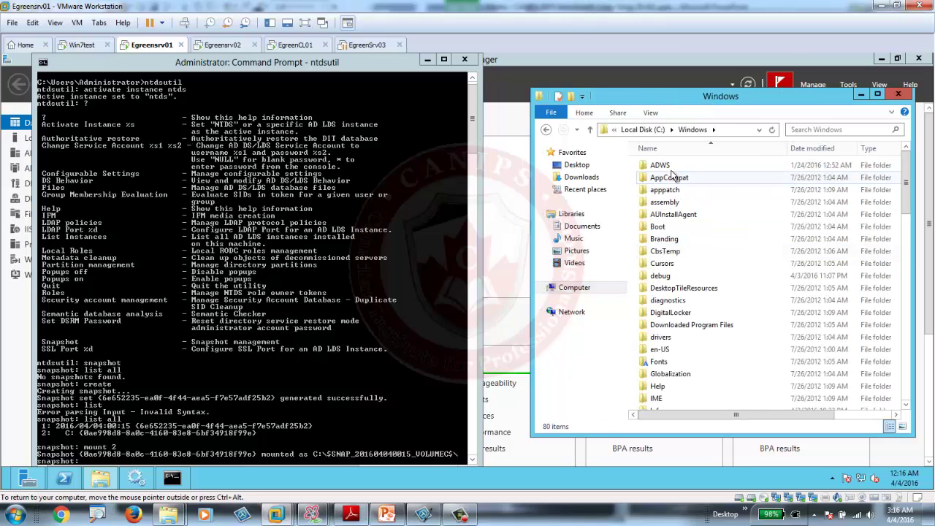
left_click(675, 336)
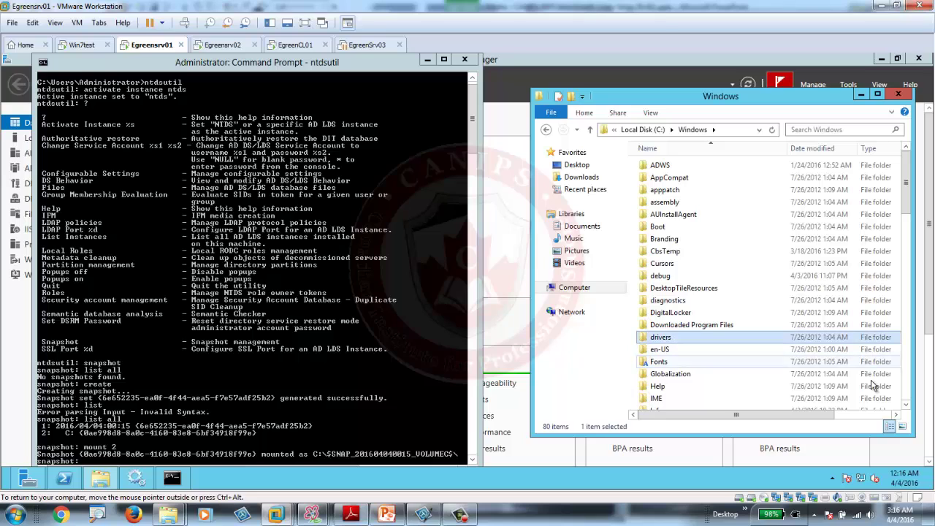
left_click(907, 393)
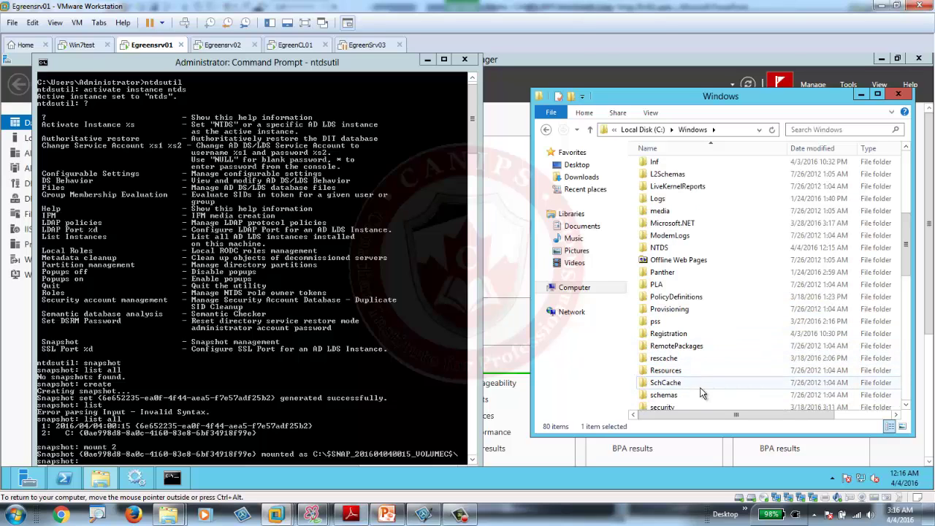
double_click(661, 247)
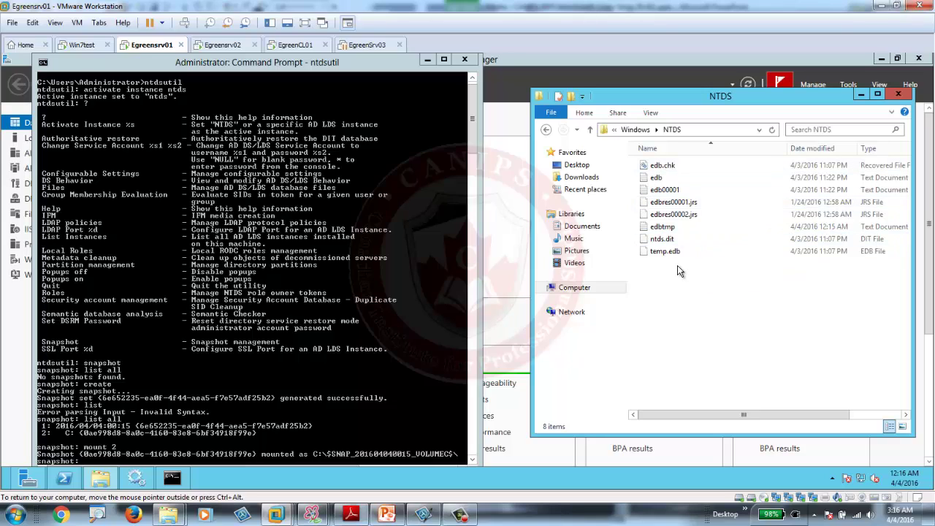
- Expand Local Disk (C:) in the folder tree and open the Windows folder of the mounted snapshot
left_click(543, 288)
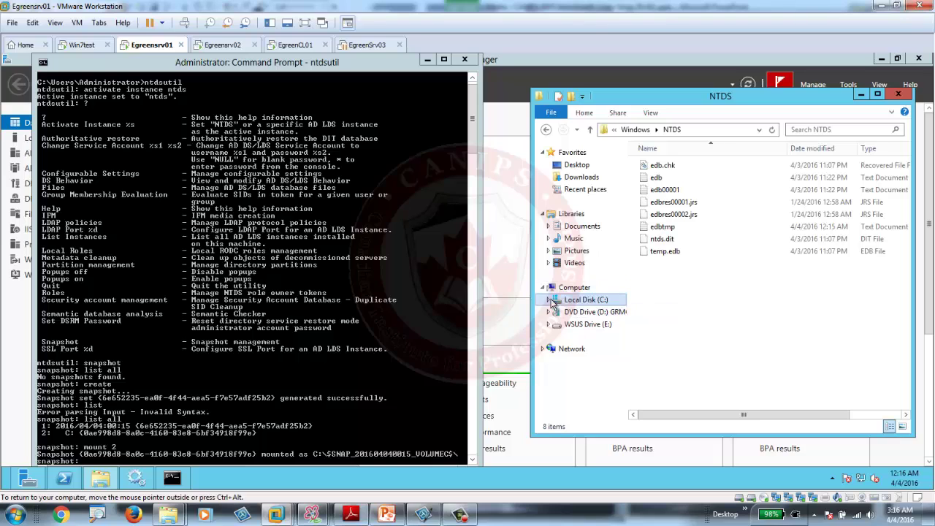
left_click(551, 300)
left_click(593, 312)
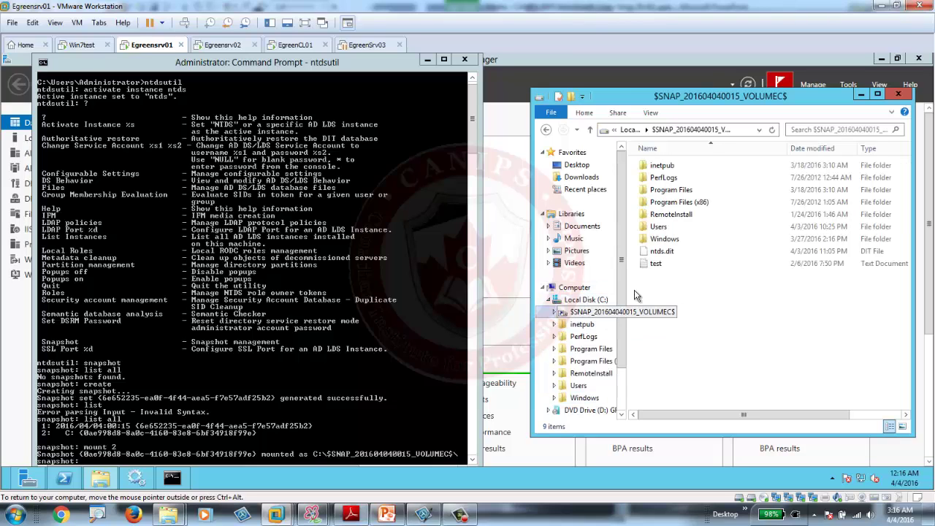
double_click(666, 239)
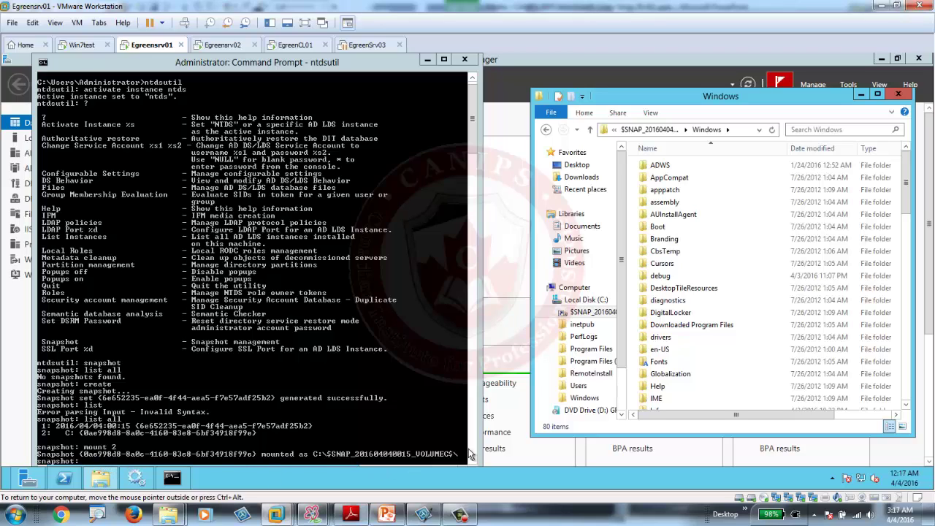
left_click(603, 401)
- Return to the command prompt and quit both the snapshot context and ntdsutil
left_click(338, 458)
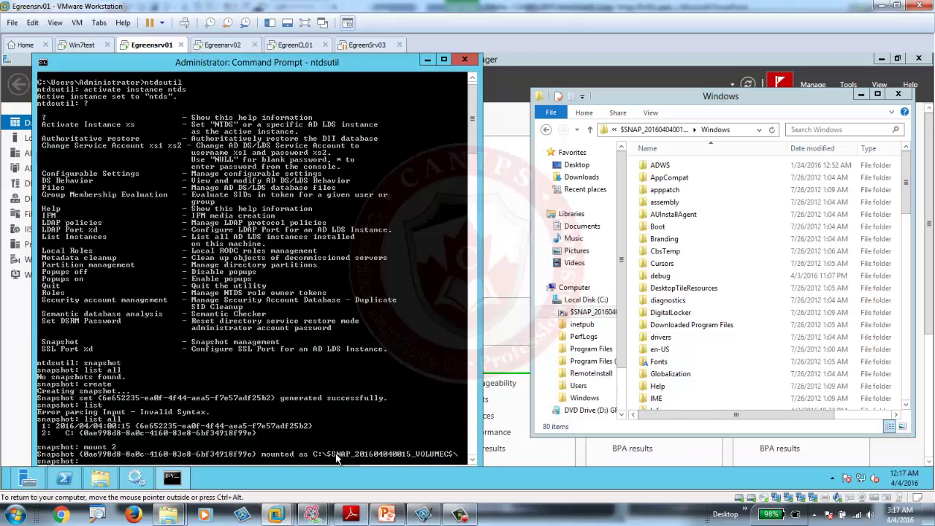
left_click(472, 459)
left_click(472, 459)
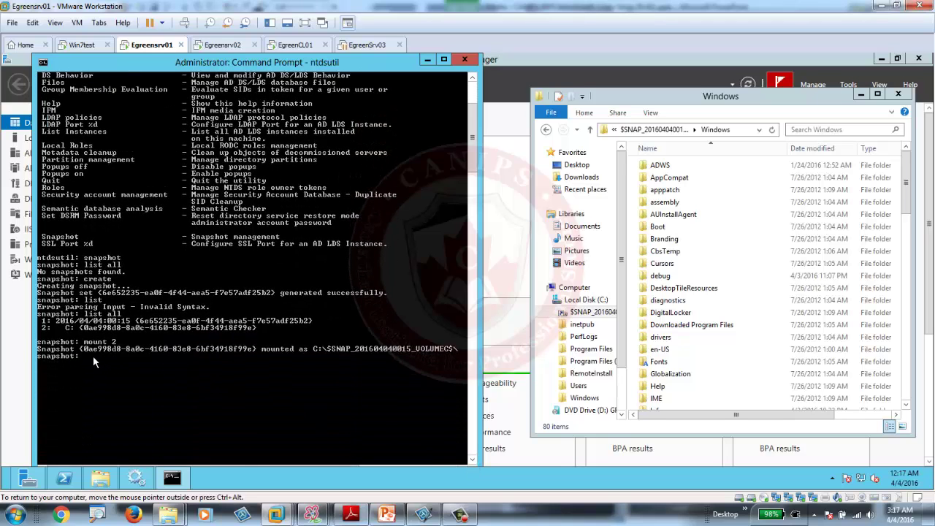
type("q")
key("Return")
type("q")
key("Return")
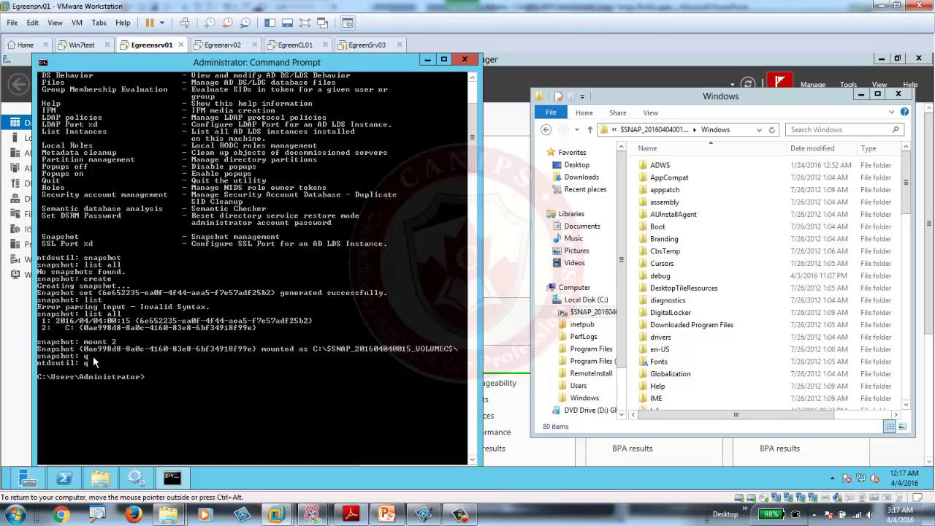
type("dsamain /dbpath \"")
left_click(586, 300)
left_click(670, 166)
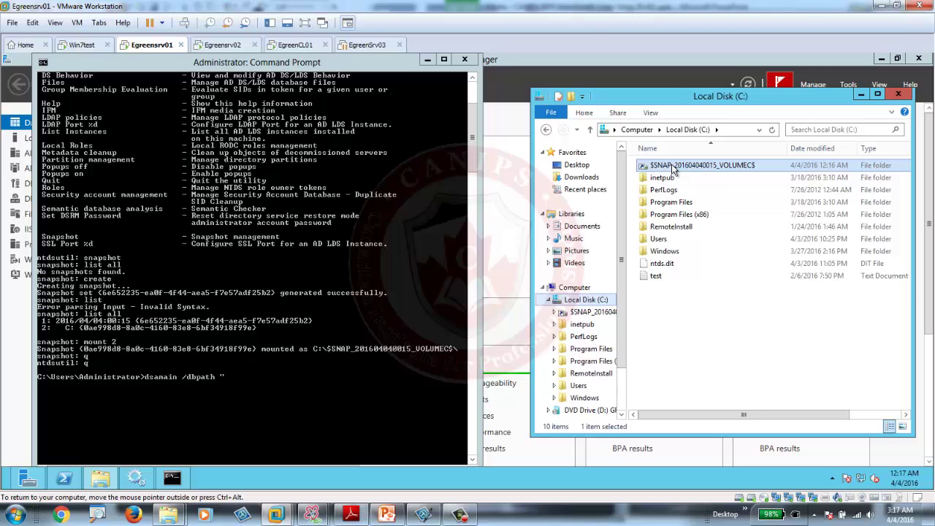
double_click(670, 166)
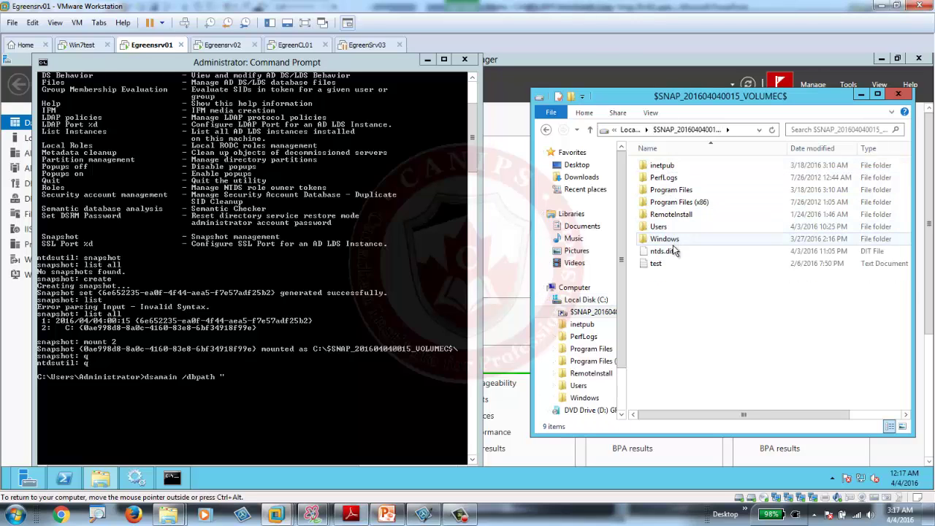
double_click(667, 239)
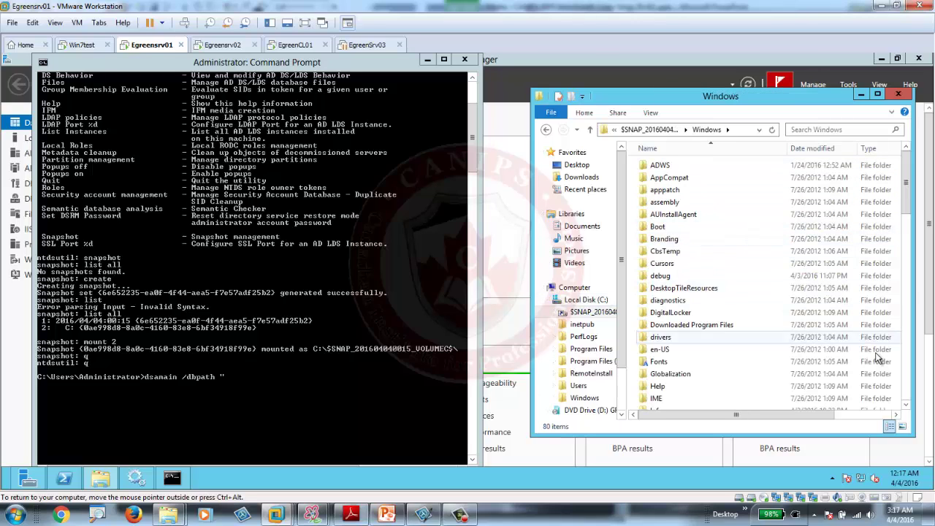
scroll(741, 283, "down", 6)
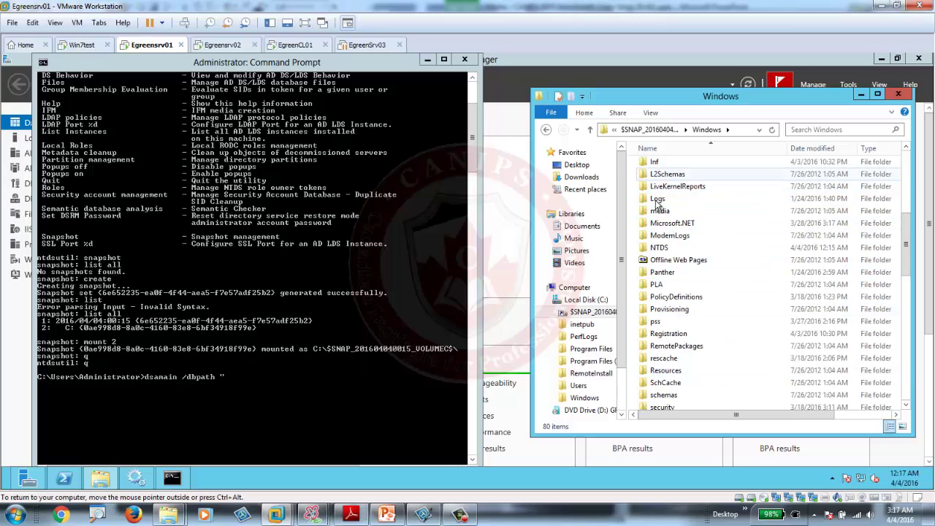
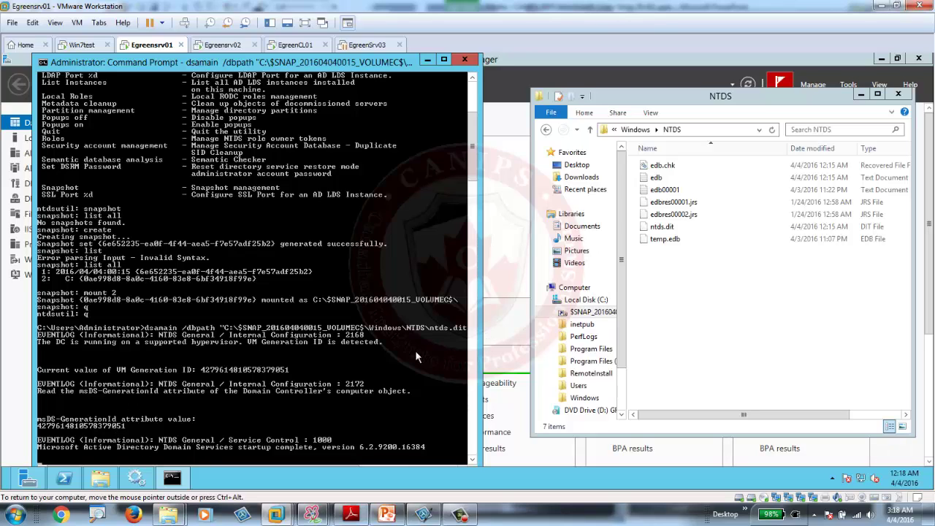
- Switch to Server Manager, open Active Directory Users and Computers, and select the Egreen.pri domain
left_click(487, 253)
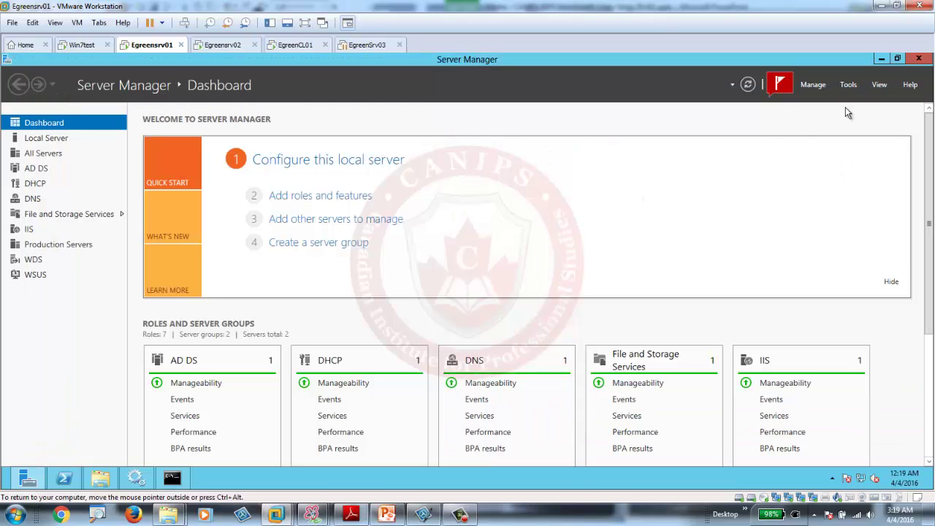
left_click(848, 85)
left_click(820, 151)
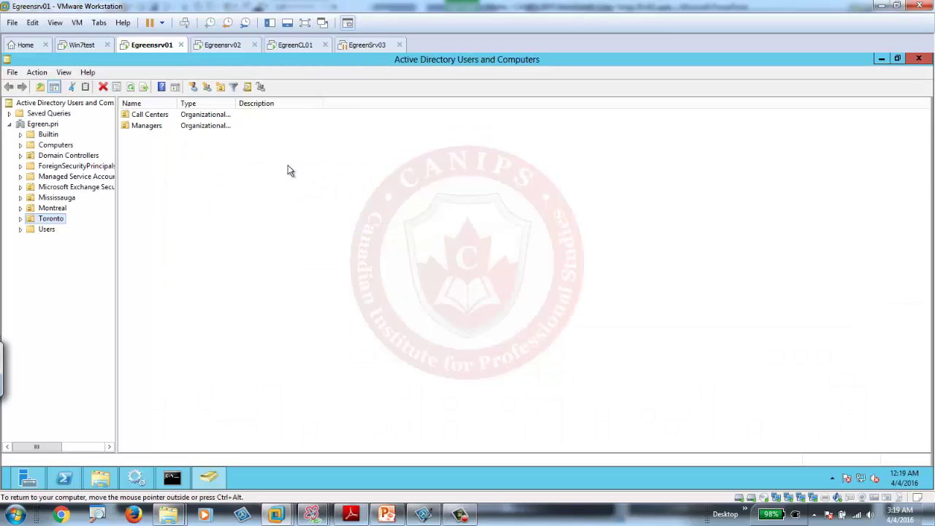
left_click(11, 125)
left_click(10, 125)
left_click(45, 125)
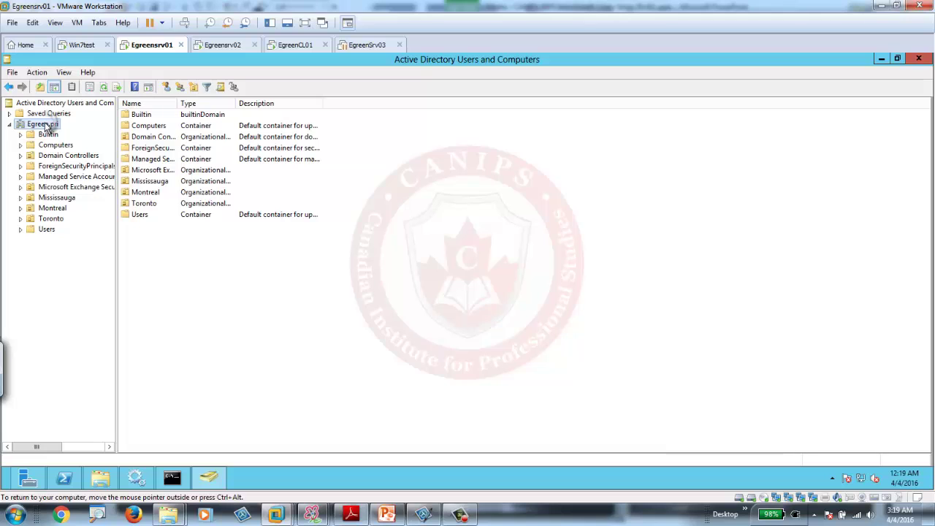
- Start changing the domain controller for Egreen.pri and enter egreensrv01:1000 as the directory server
right_click(44, 125)
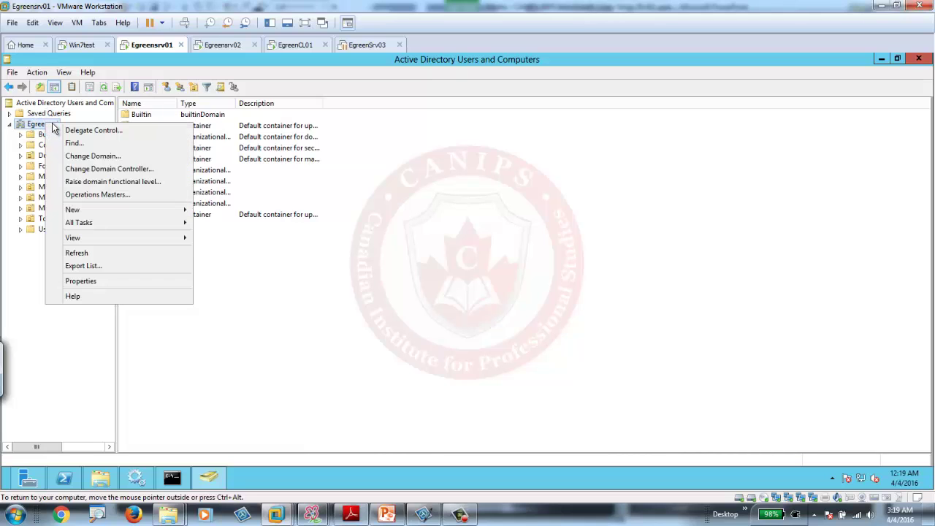
left_click(125, 174)
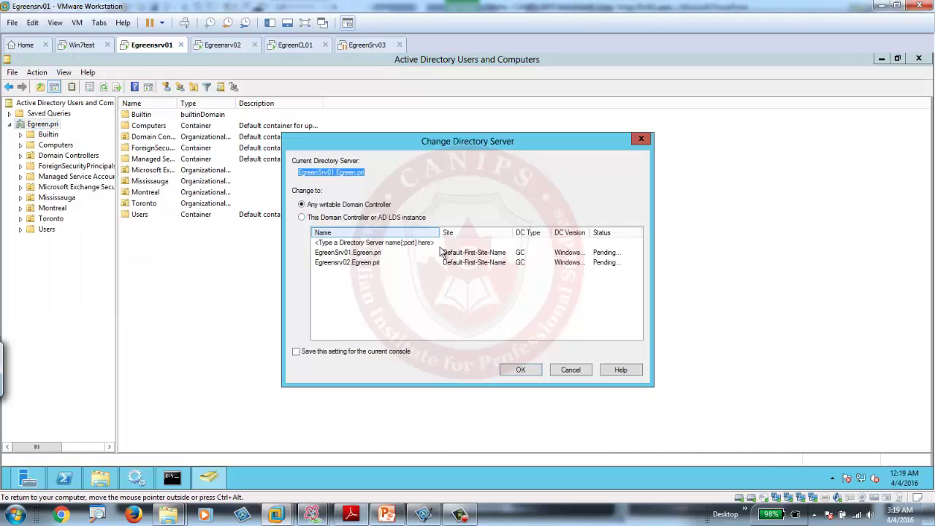
left_click(369, 244)
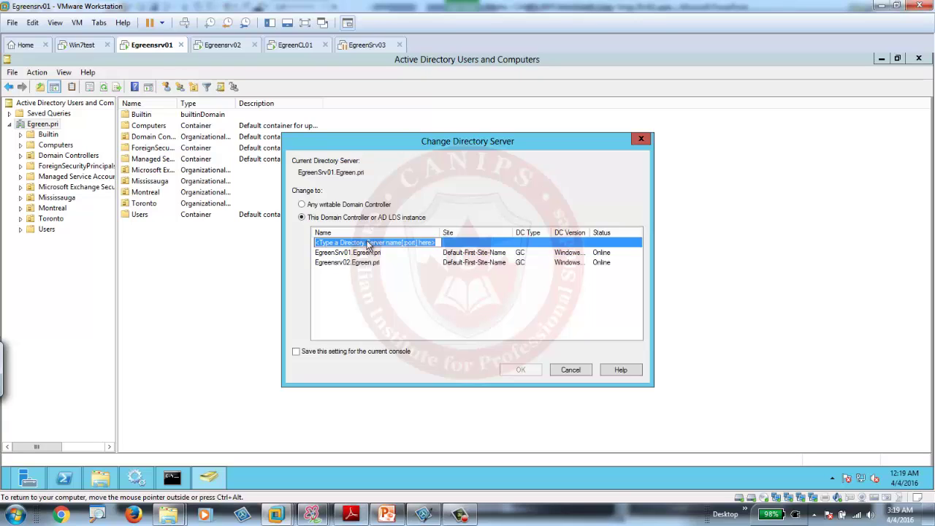
type("e")
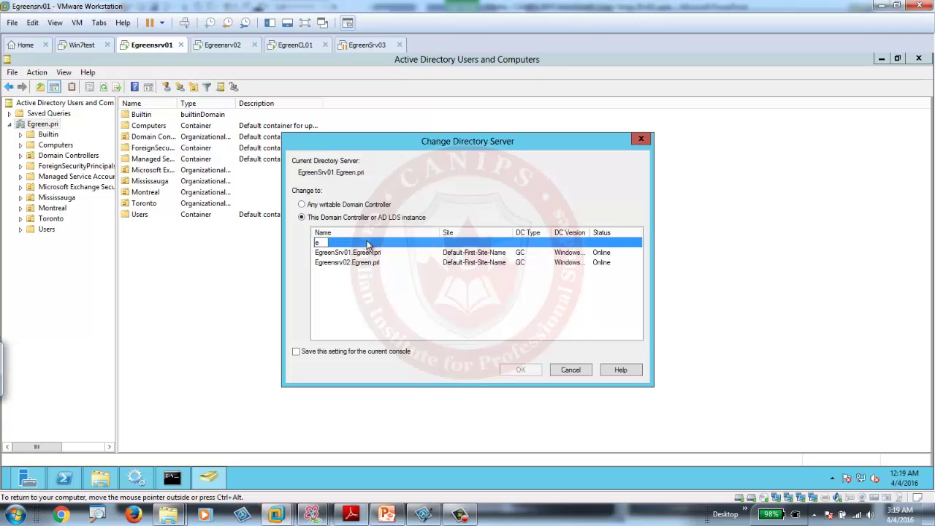
type("greensrv")
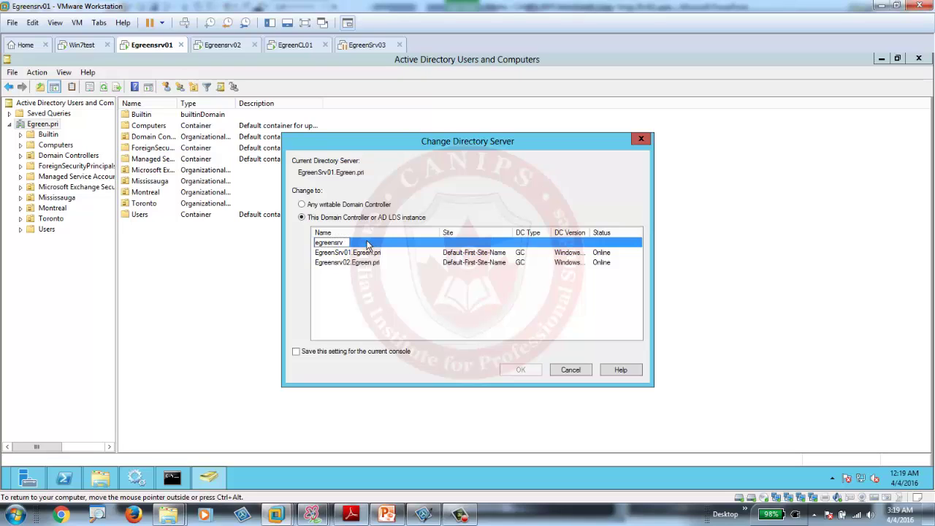
type("01")
type(".e")
type("000")
key("Return")
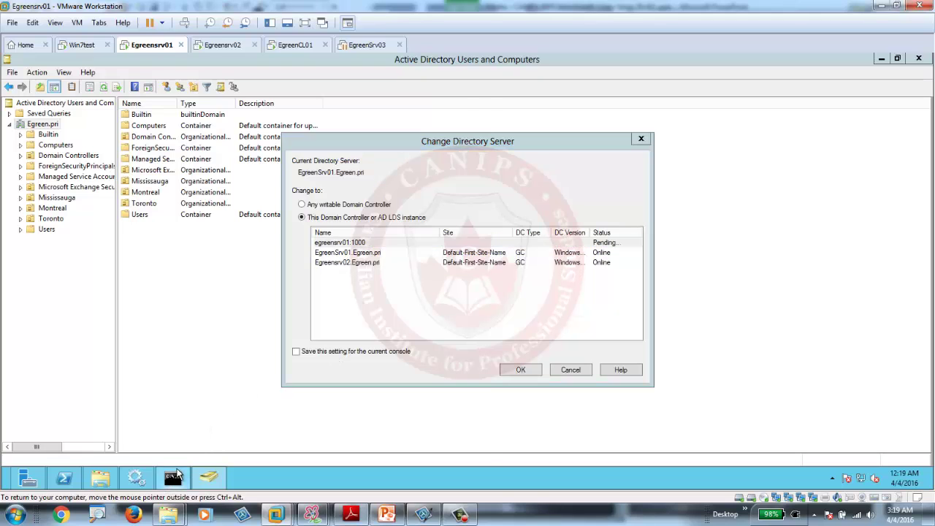
- Check the -ldapport value at the end of the running dsamain command in the command prompt
left_click(174, 478)
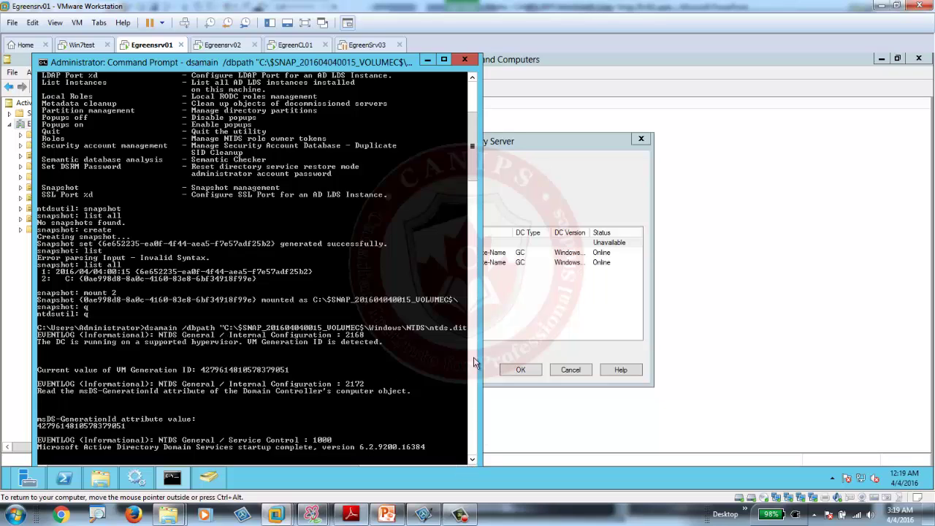
mouse_move(385, 57)
left_mouse_down()
mouse_move(378, 80)
mouse_move(379, 57)
left_mouse_up()
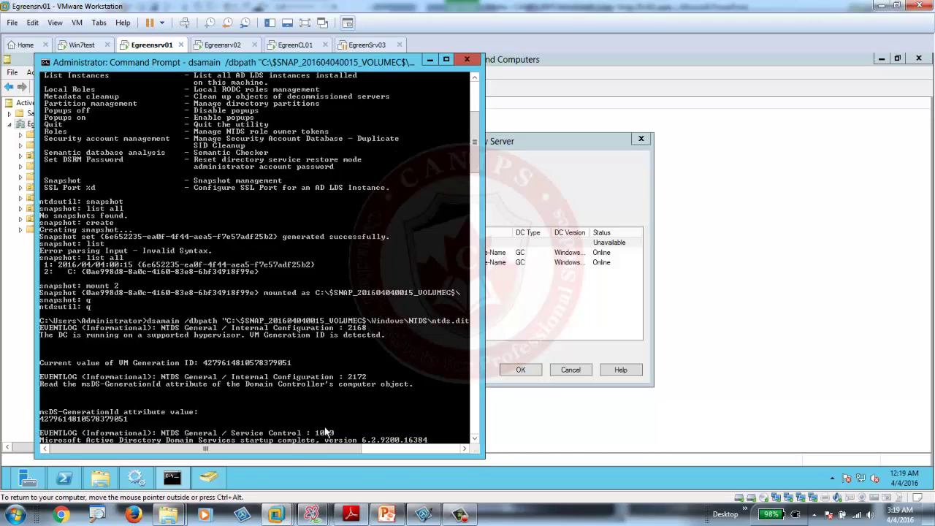
left_click_drag(340, 448, 402, 394)
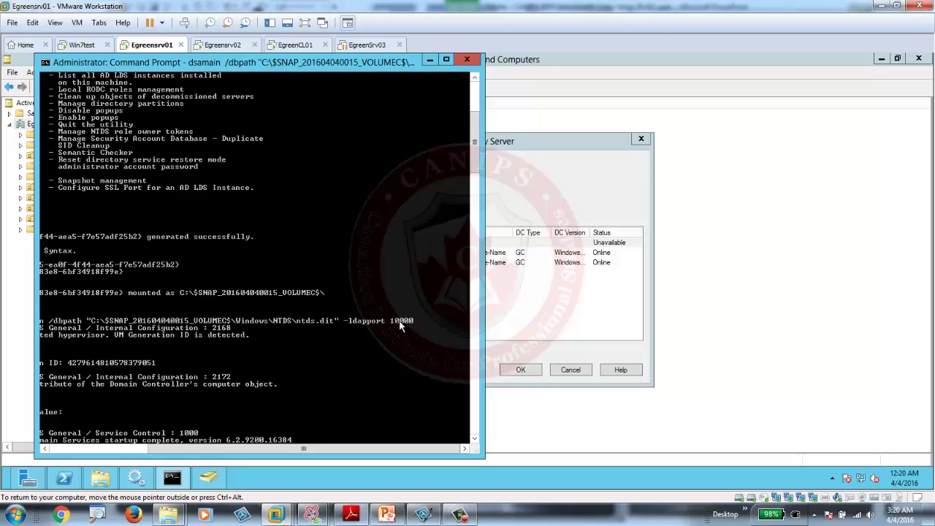
left_click(542, 307)
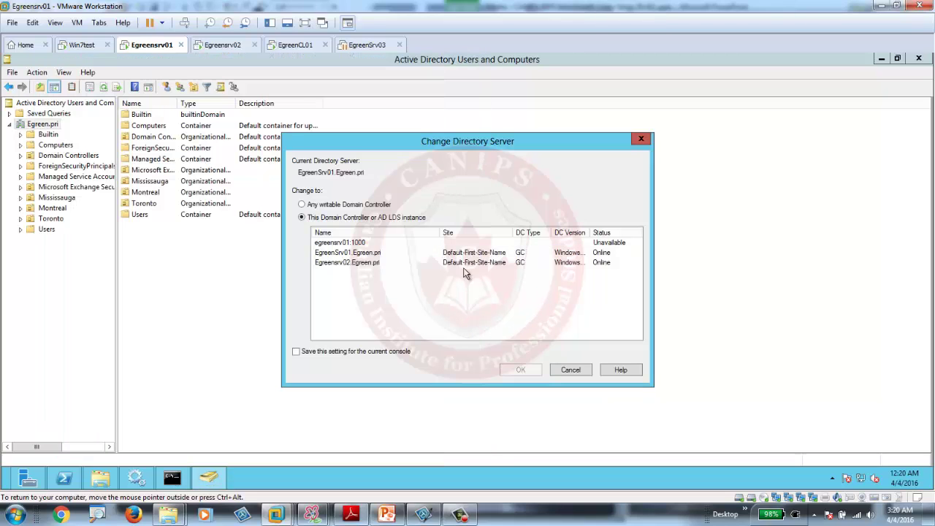
- Correct the directory server entry to egreensrv01:10000 and connect the console to it
left_click(363, 245)
left_click(364, 244)
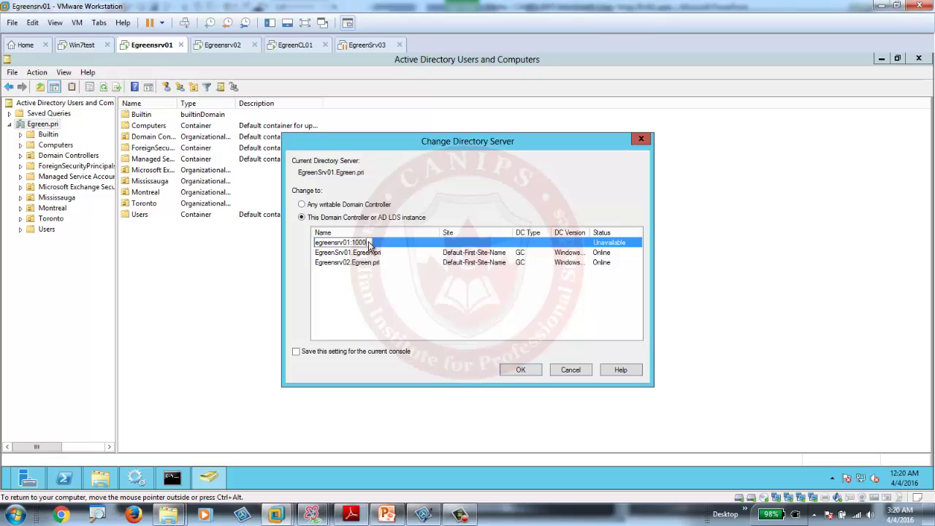
type("0")
key("Return")
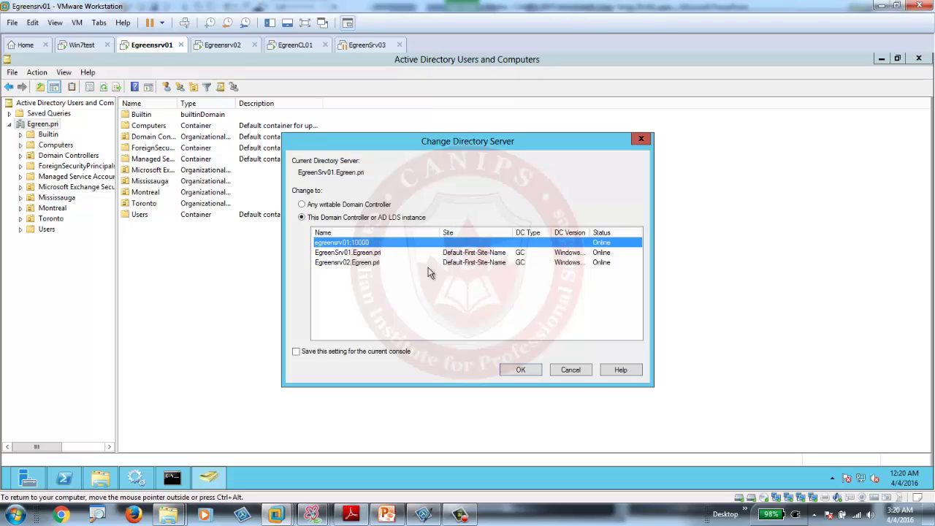
left_click(520, 370)
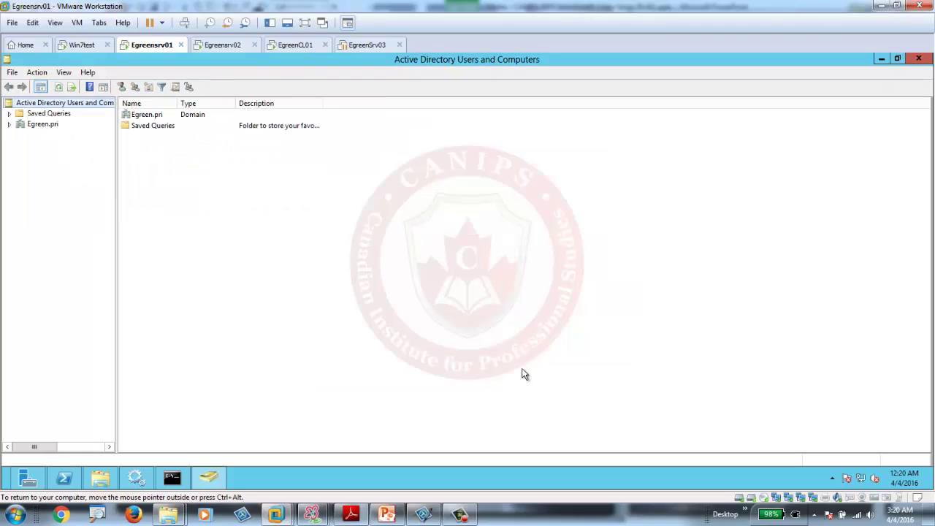
- Expand the Egreen.pri domain and its Toronto organizational unit to examine the snapshot's directory contents
left_click(10, 125)
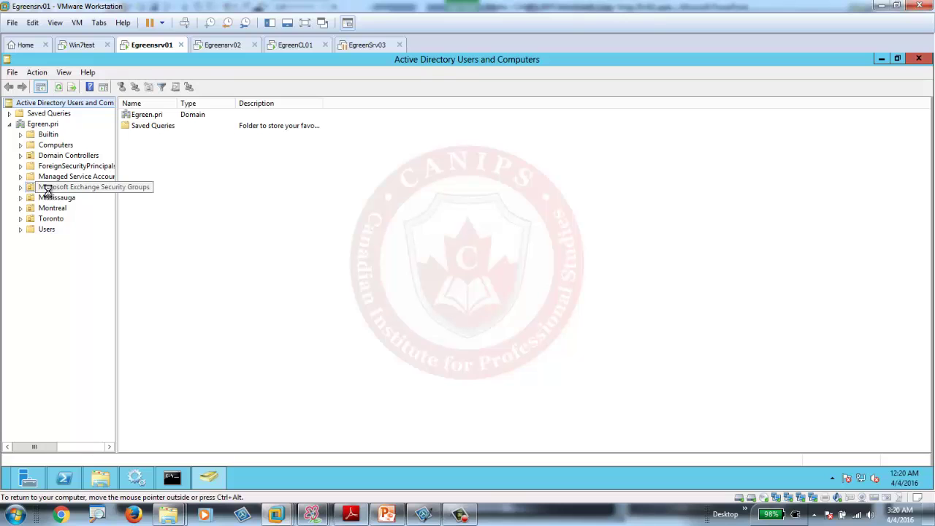
left_click(47, 188)
left_click(48, 219)
left_click(21, 218)
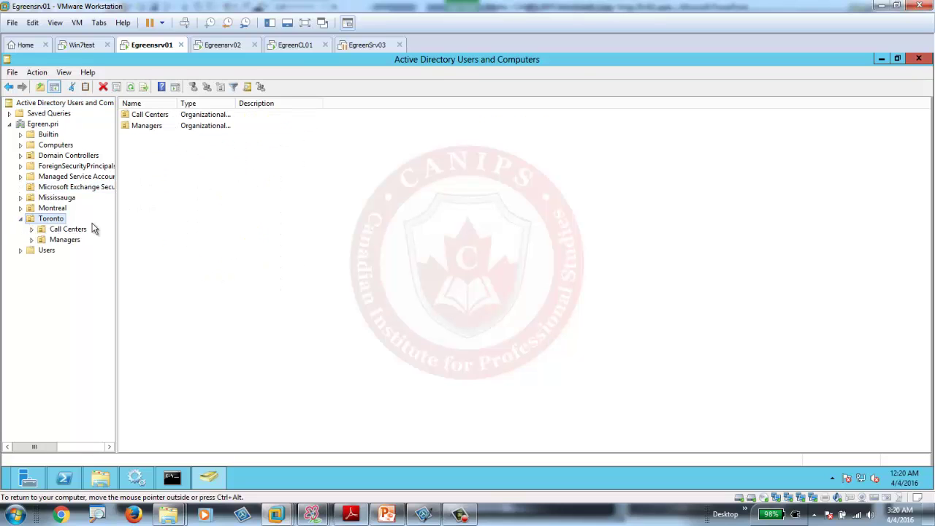
- Place the console beside the command prompt and change the Egreen.pri domain controller back to EgreenSrv01.Egreen.pri
left_click_drag(325, 61, 932, 80)
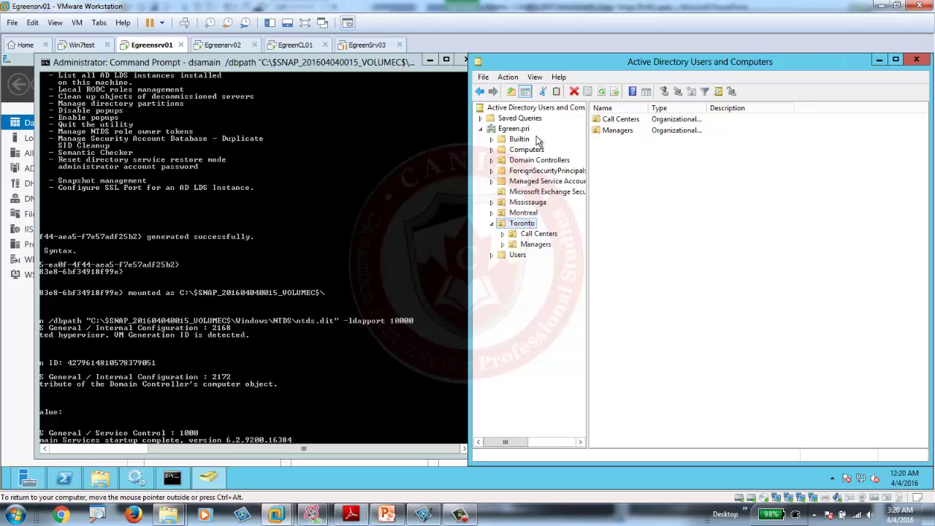
right_click(524, 129)
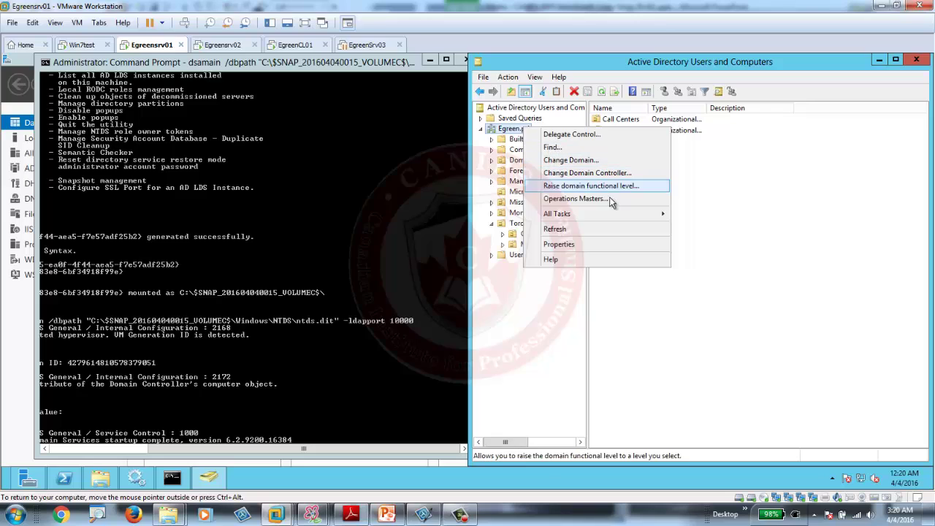
mouse_move(614, 219)
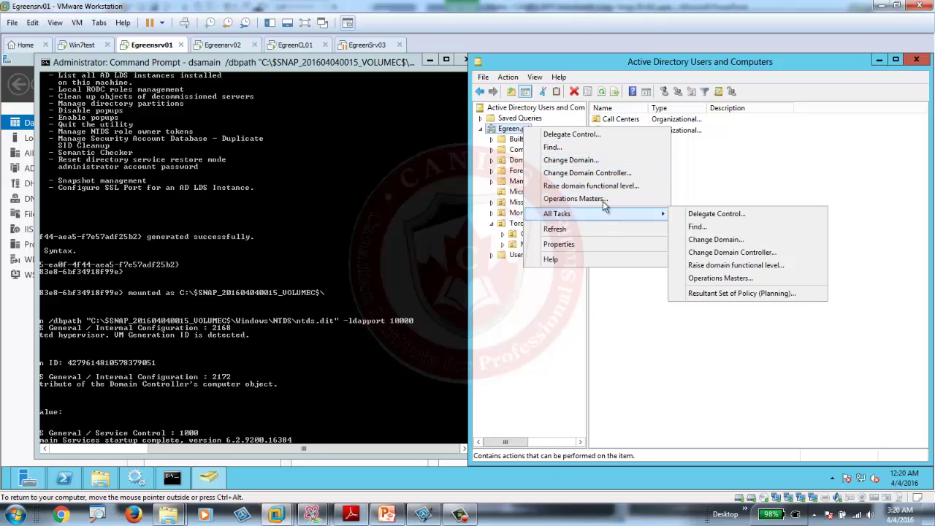
left_click(584, 179)
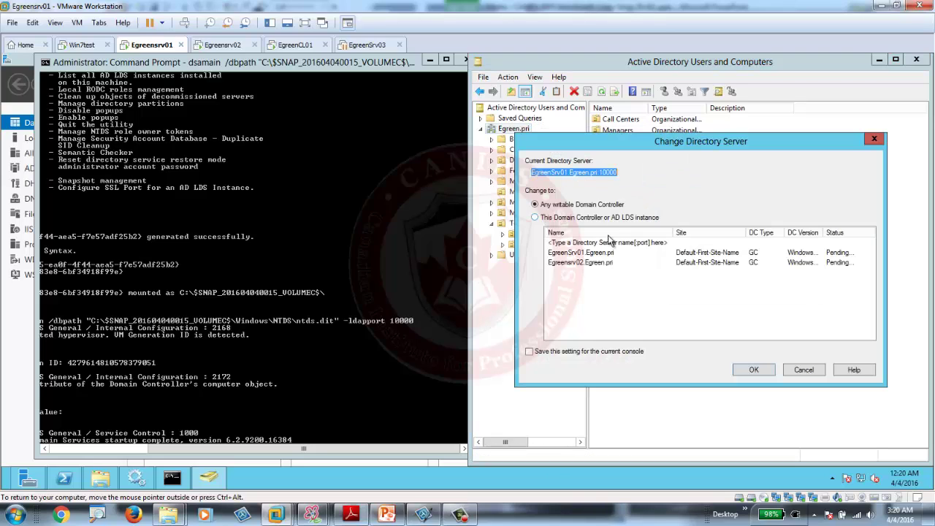
left_click(586, 255)
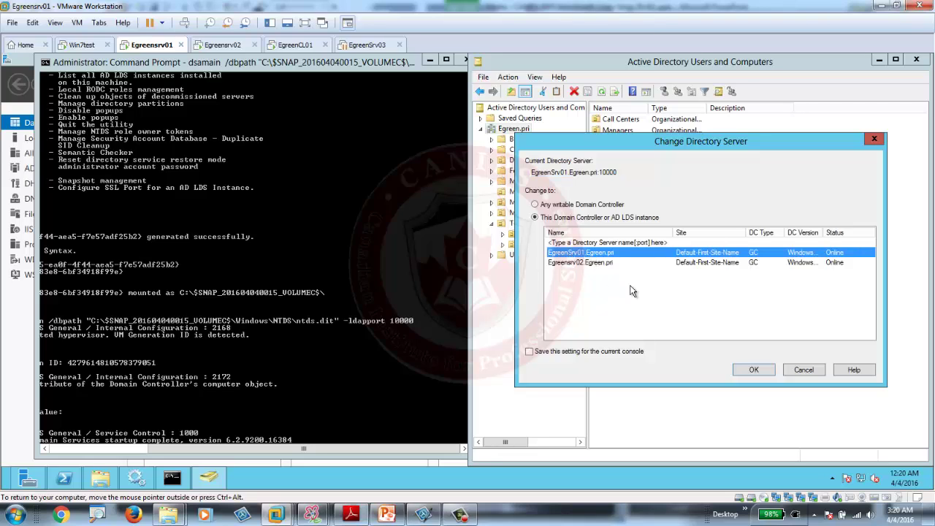
left_click(754, 370)
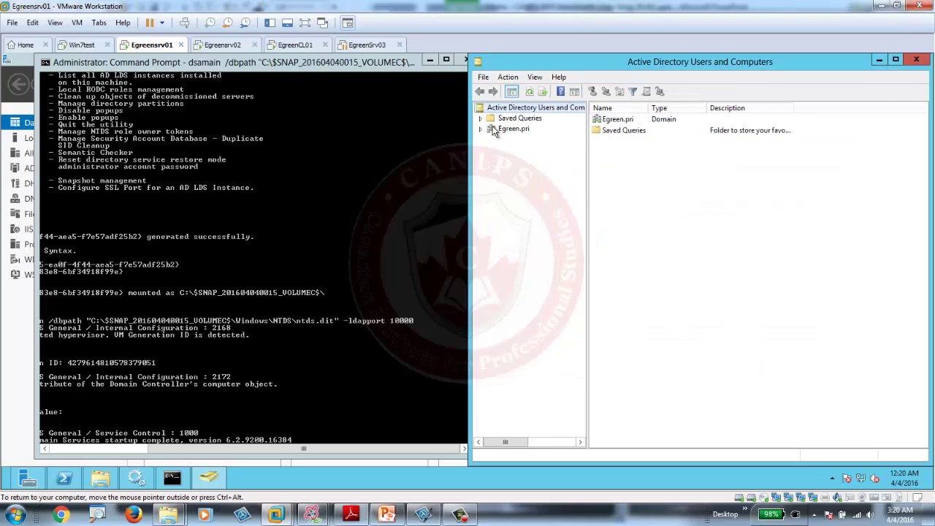
- Browse the live Egreen.pri domain, examining Montreal, Toronto's Managers\Users unit, and the domain's Users container
left_click(492, 128)
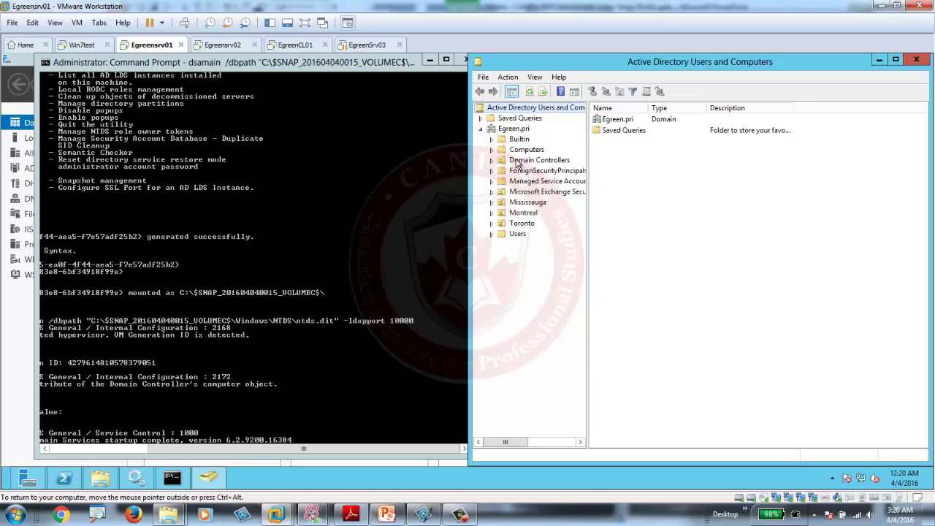
left_click(524, 213)
left_click(522, 224)
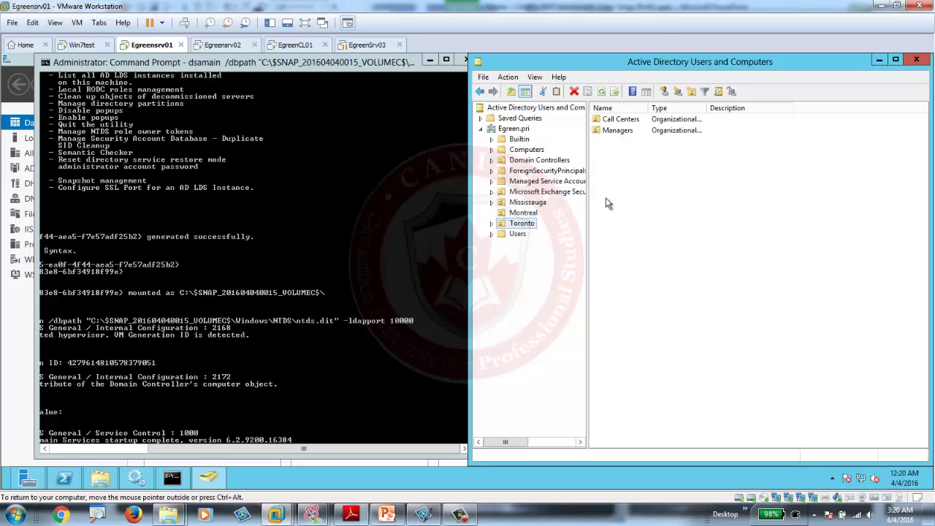
double_click(616, 133)
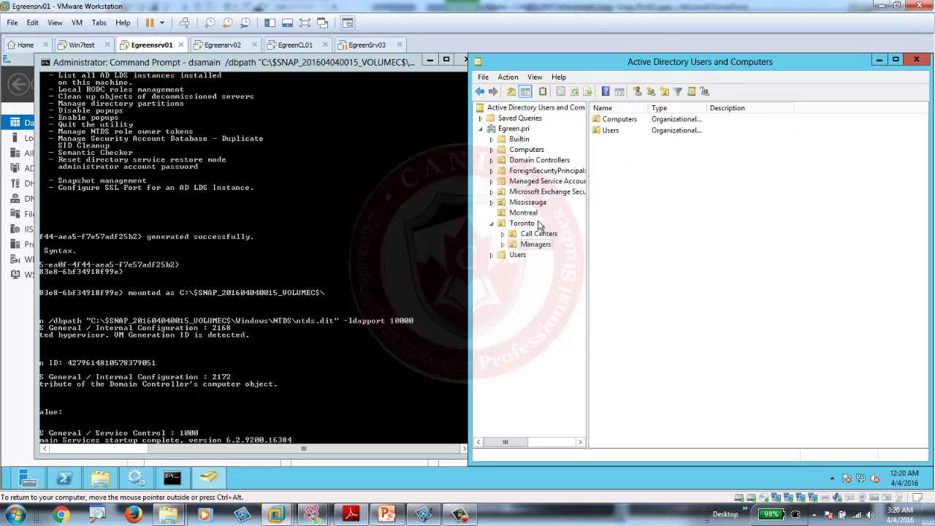
double_click(610, 131)
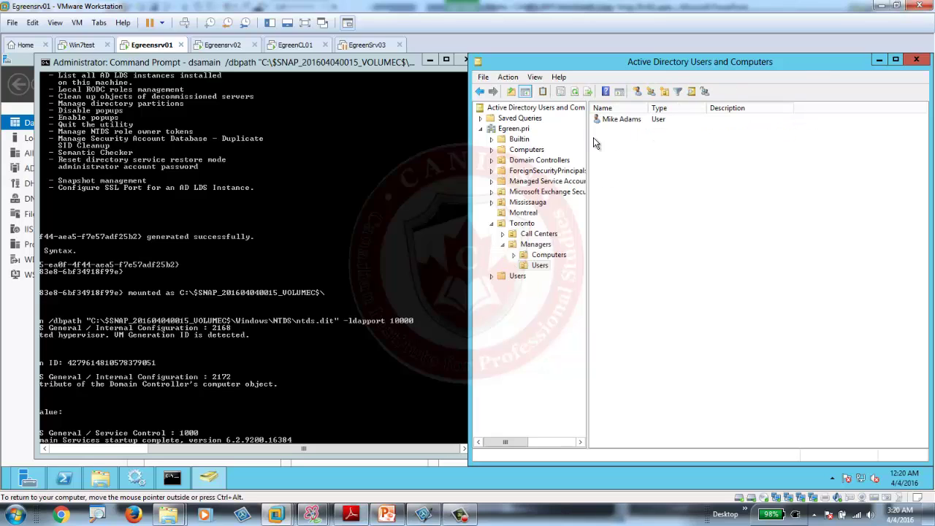
left_click(506, 224)
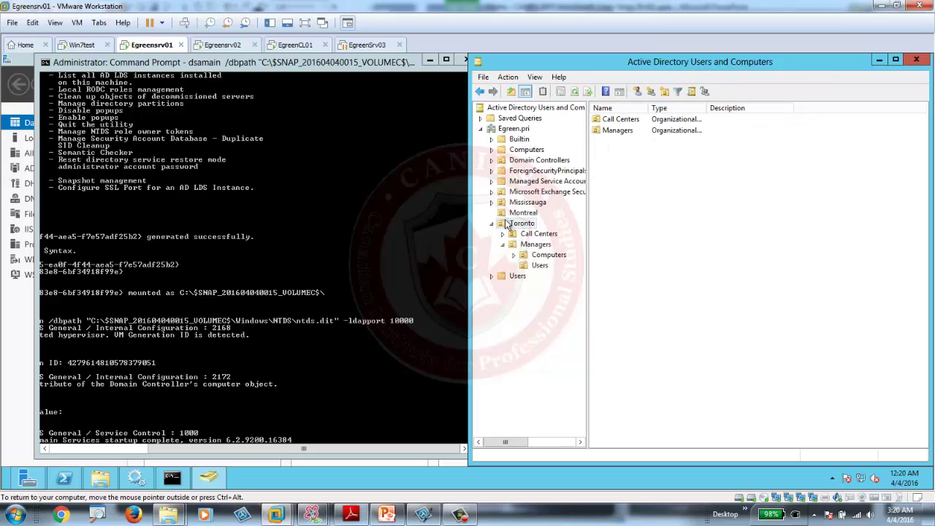
left_click(515, 277)
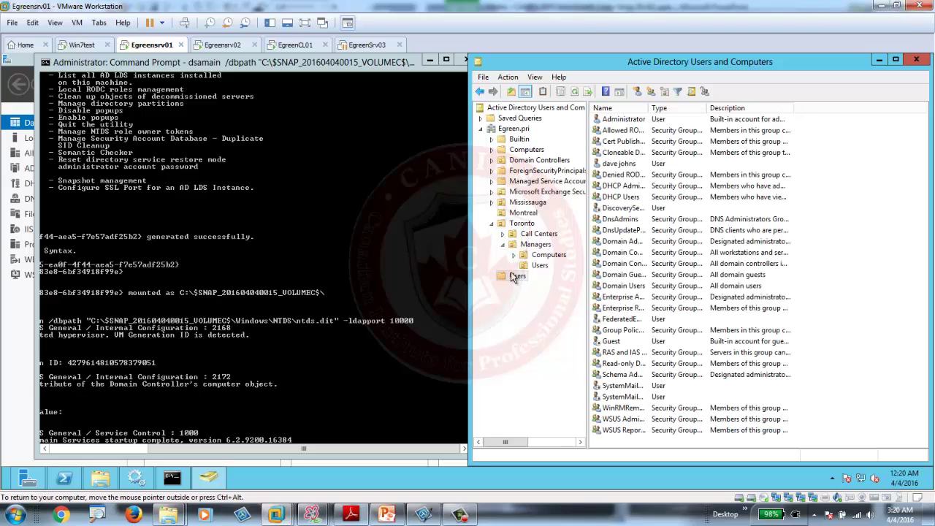
- Delete the user account listed directly above the Denied RODC group in the live domain's Users container
left_click(625, 166)
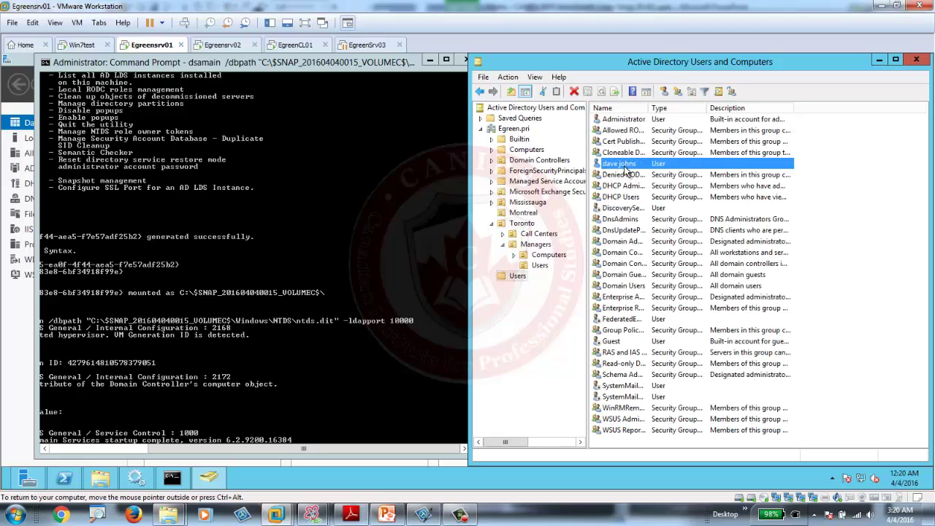
right_click(628, 178)
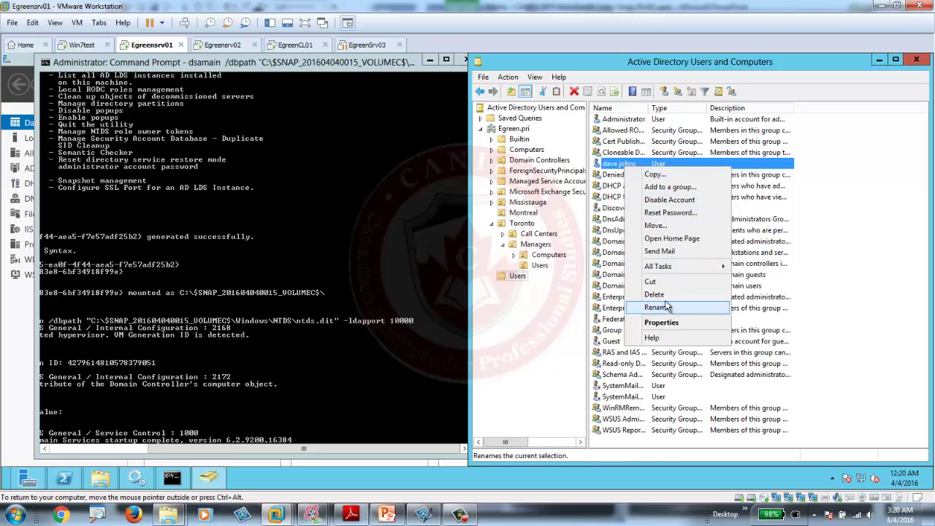
left_click(654, 295)
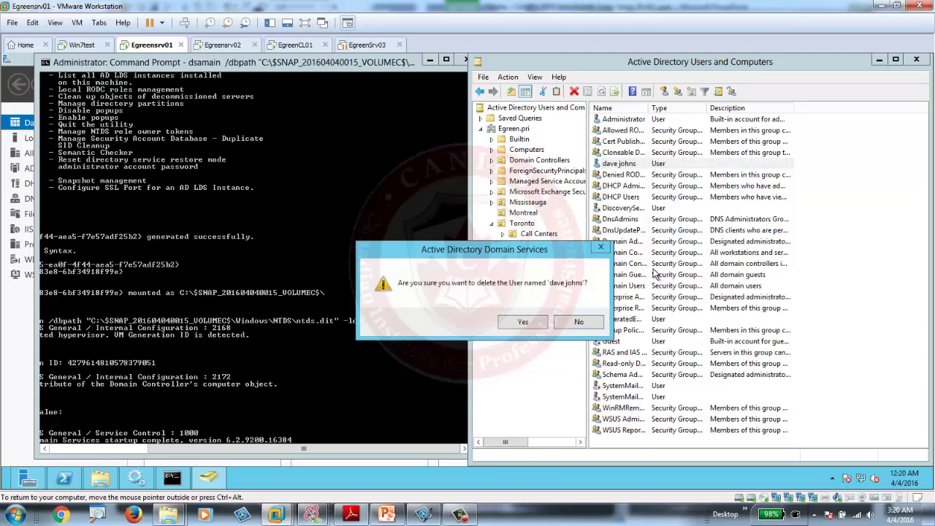
left_click(526, 323)
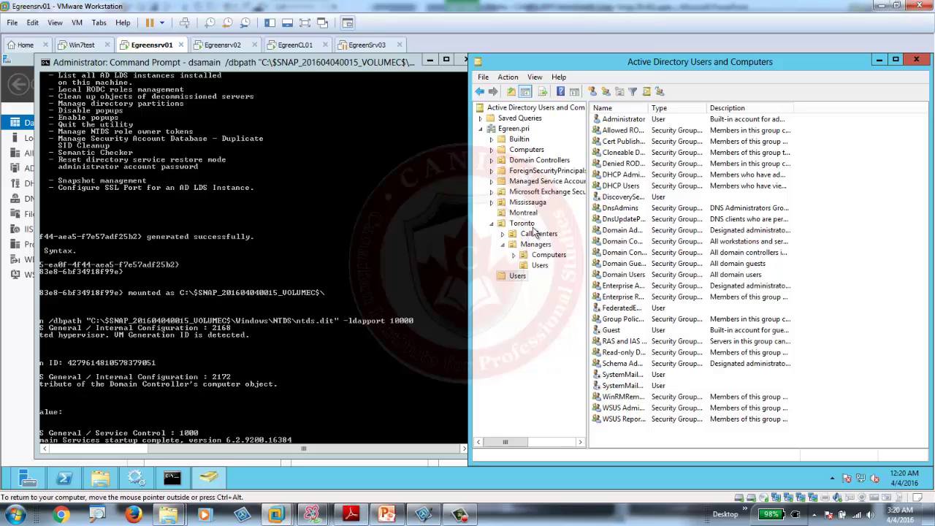
- Change the Egreen.pri directory server to egreensrv01:10000 and select the deleted user account in the snapshot's Users container
right_click(514, 130)
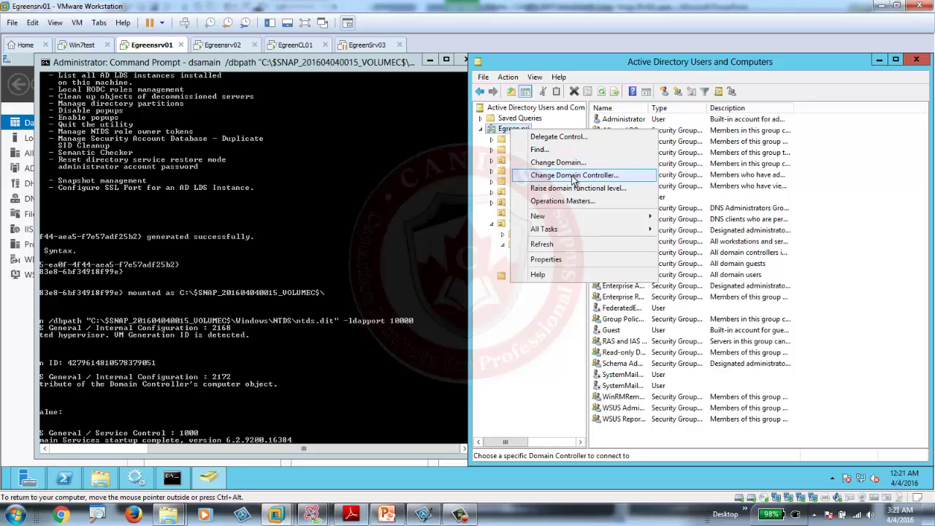
left_click(574, 176)
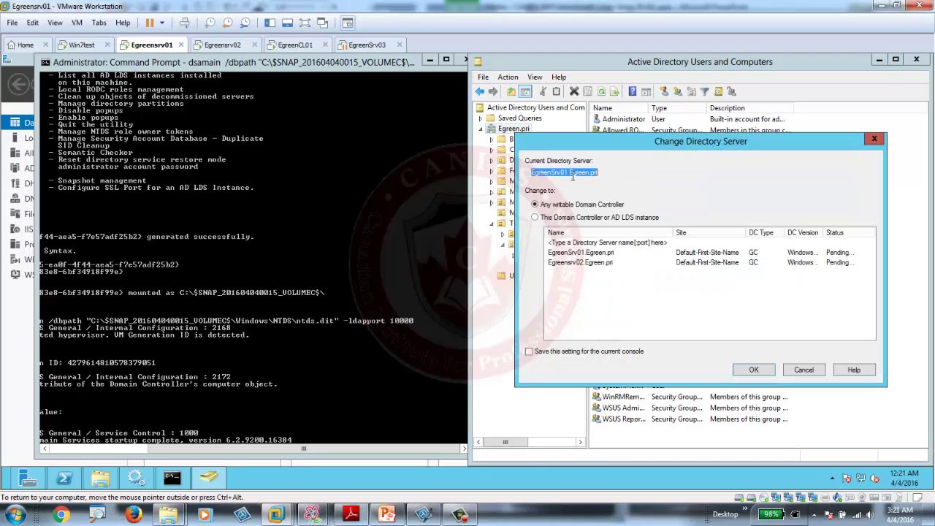
left_click(601, 246)
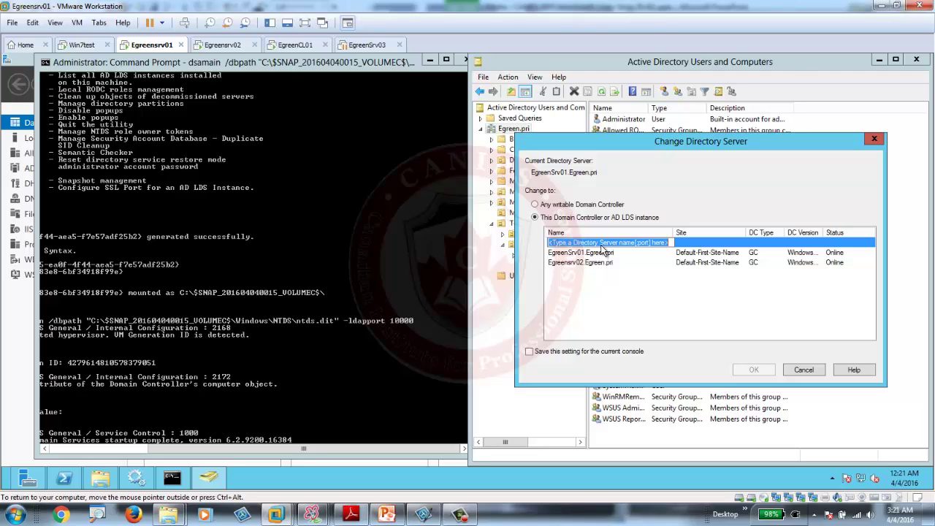
type("egreen")
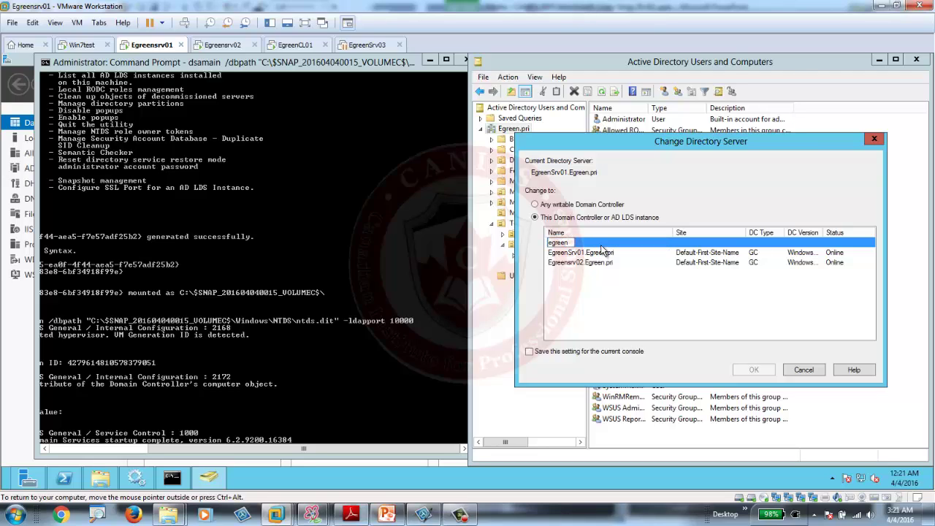
type("srv01:10000")
key("Return")
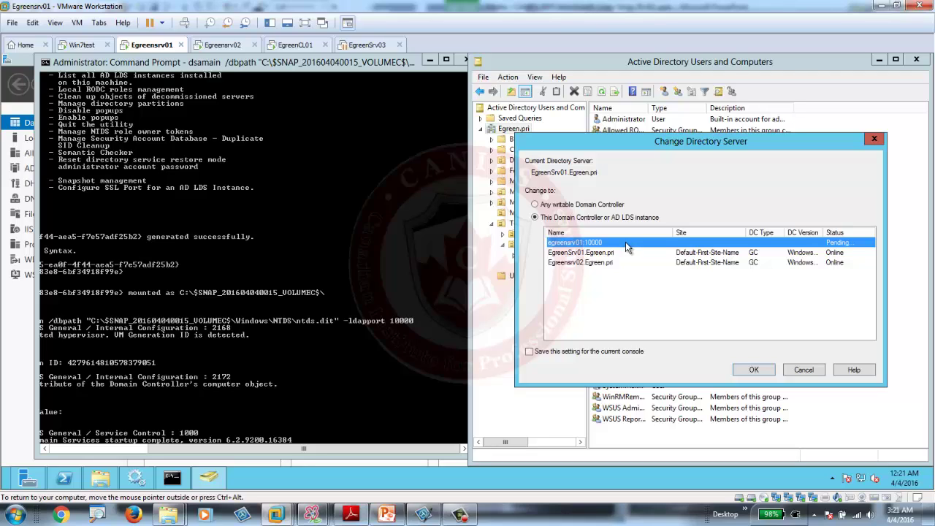
left_click(753, 369)
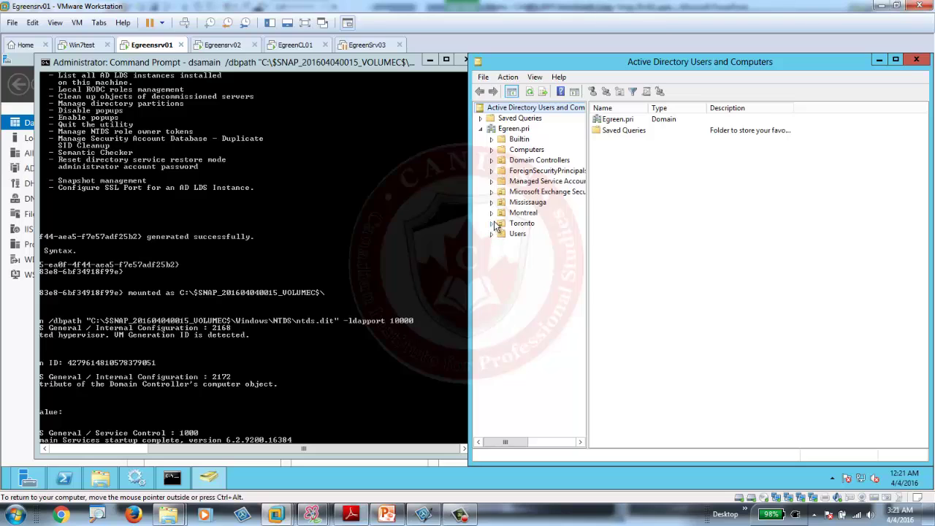
left_click(512, 235)
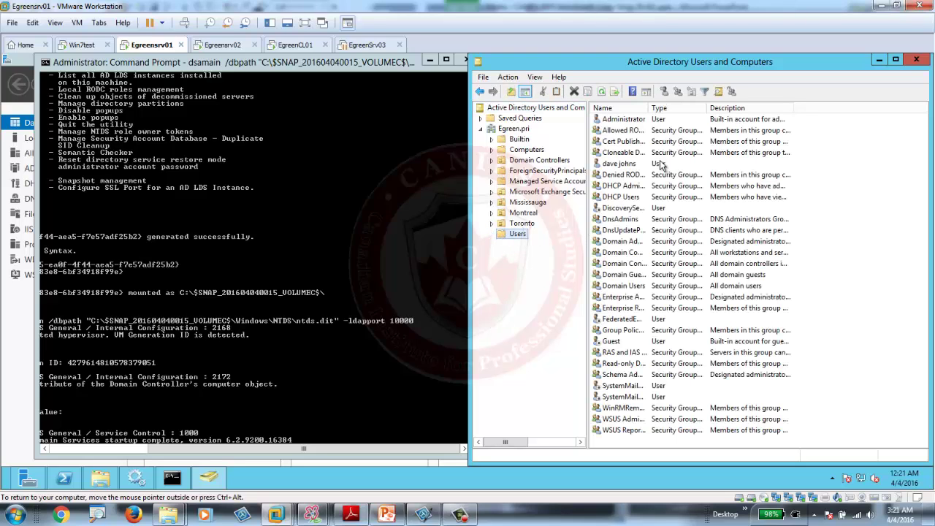
left_click(606, 165)
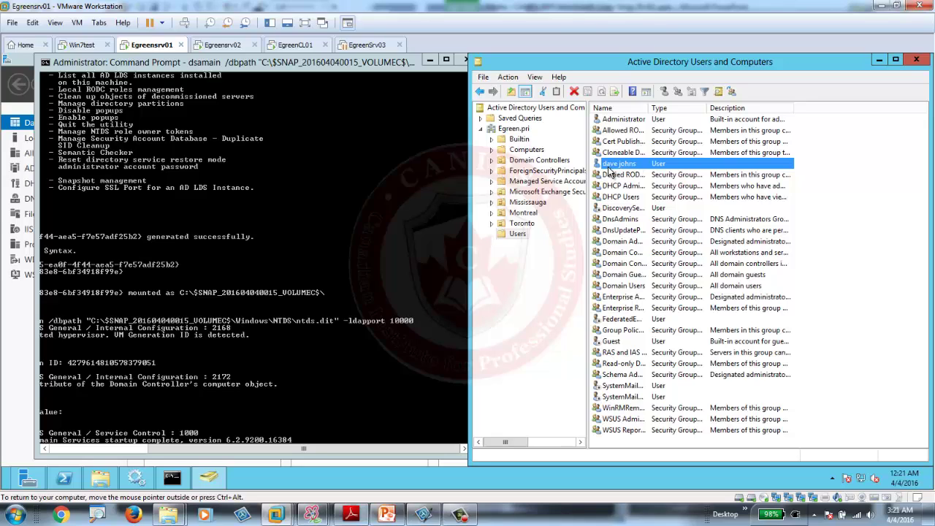
- Change the Egreen.pri domain controller back to EgreenSrv01.Egreen.pri and examine the live domain's Users container
right_click(518, 130)
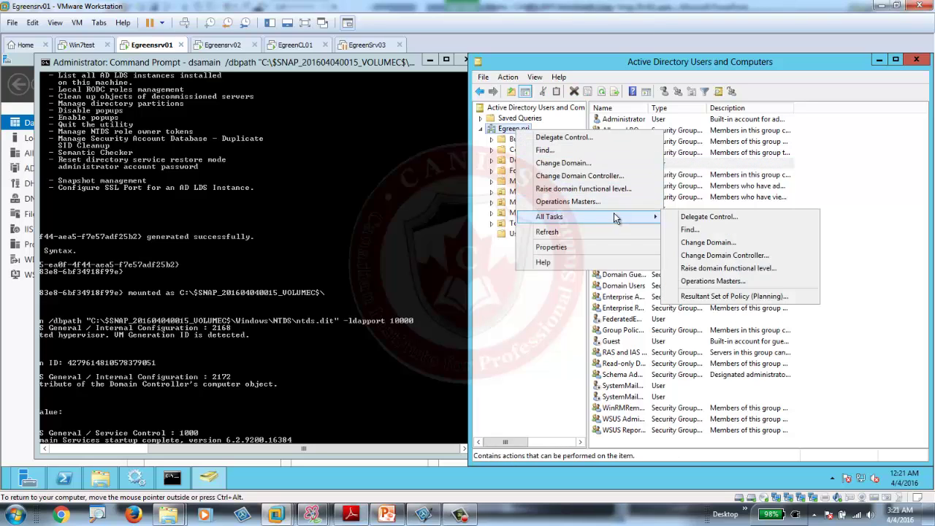
left_click(607, 177)
left_click(586, 253)
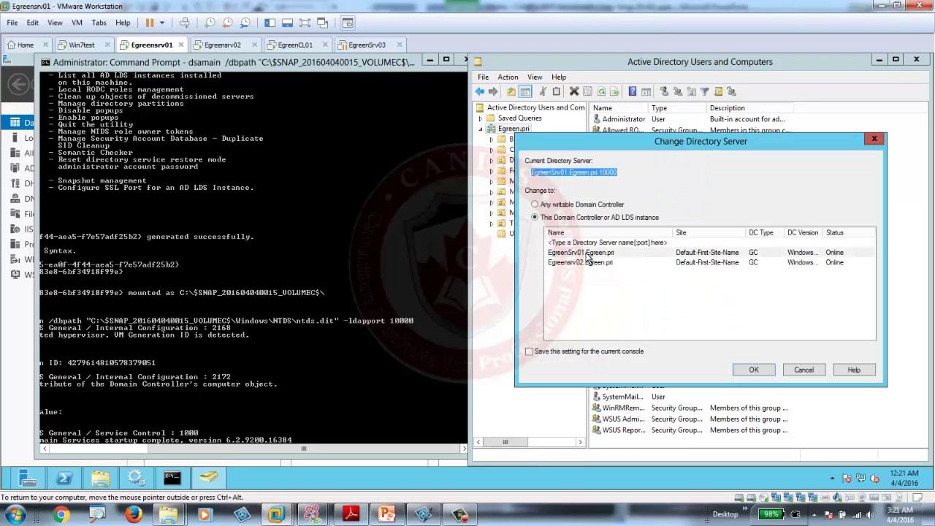
left_click(754, 369)
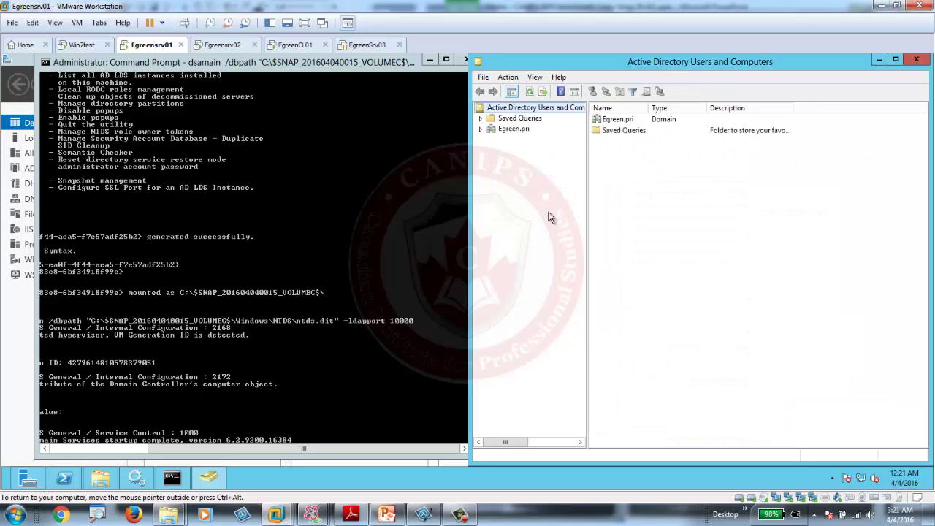
left_click(480, 130)
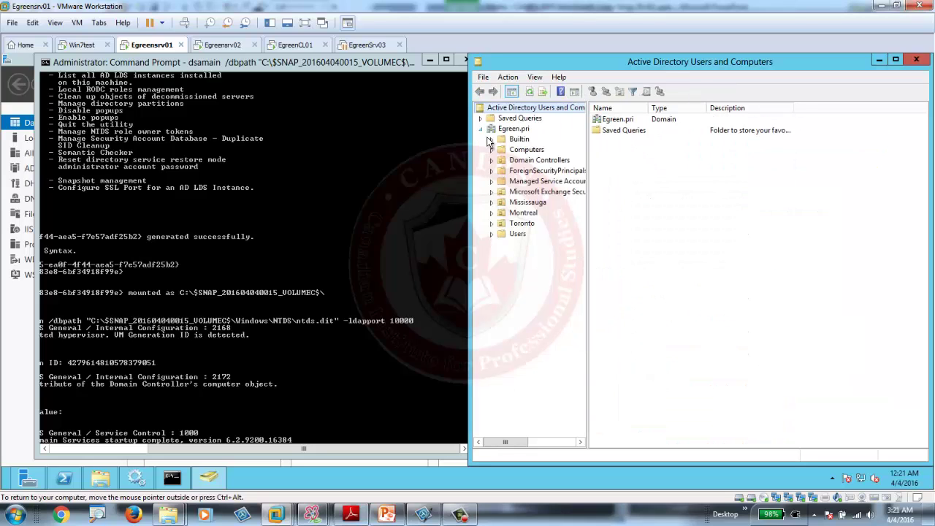
left_click(518, 233)
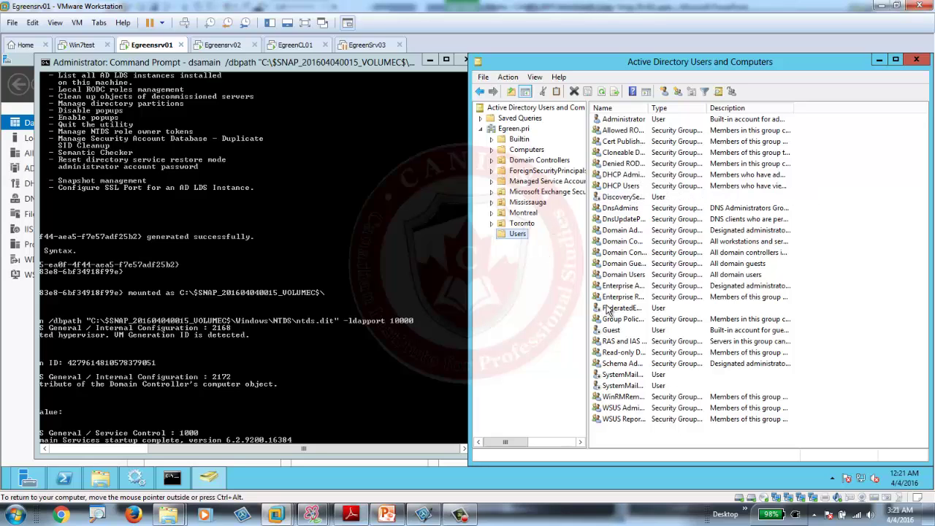
- Switch to the command prompt and stop the running dsamain process
left_click(343, 375)
left_click(476, 441)
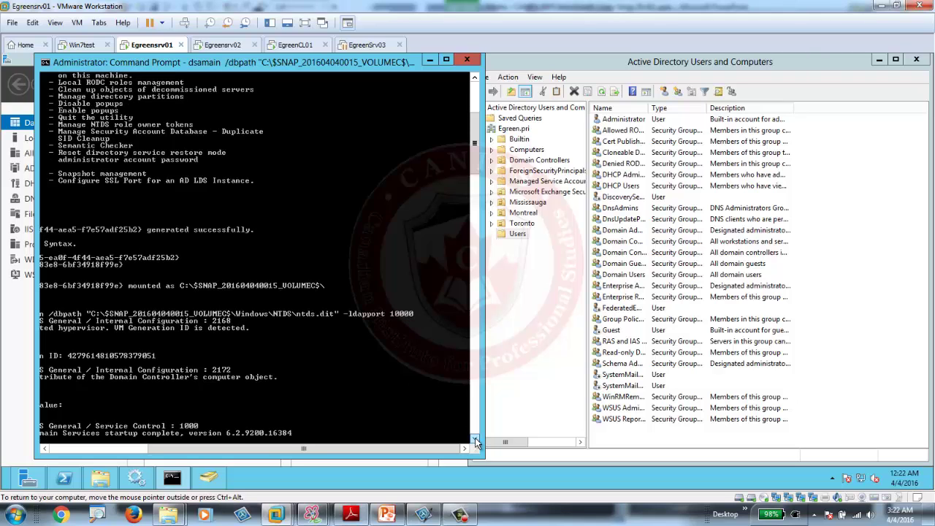
scroll(476, 442, "down", 3)
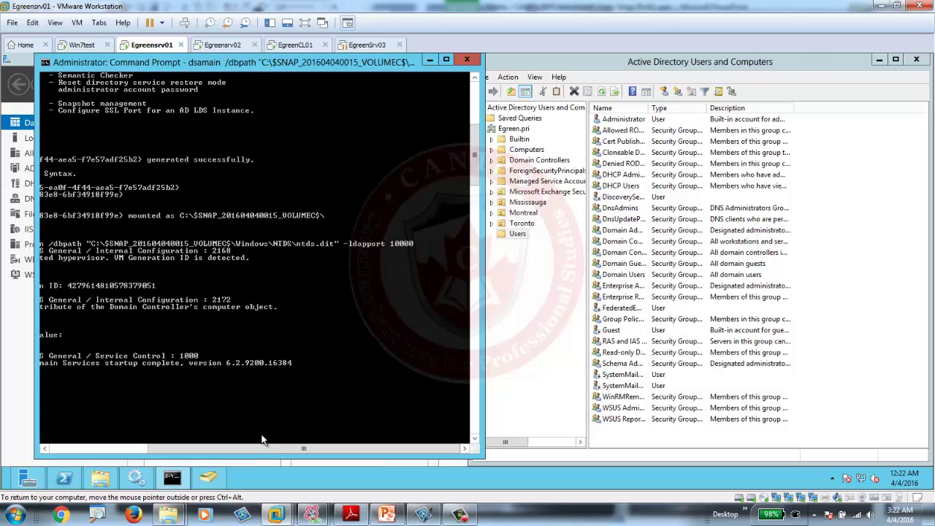
left_click_drag(252, 449, 86, 446)
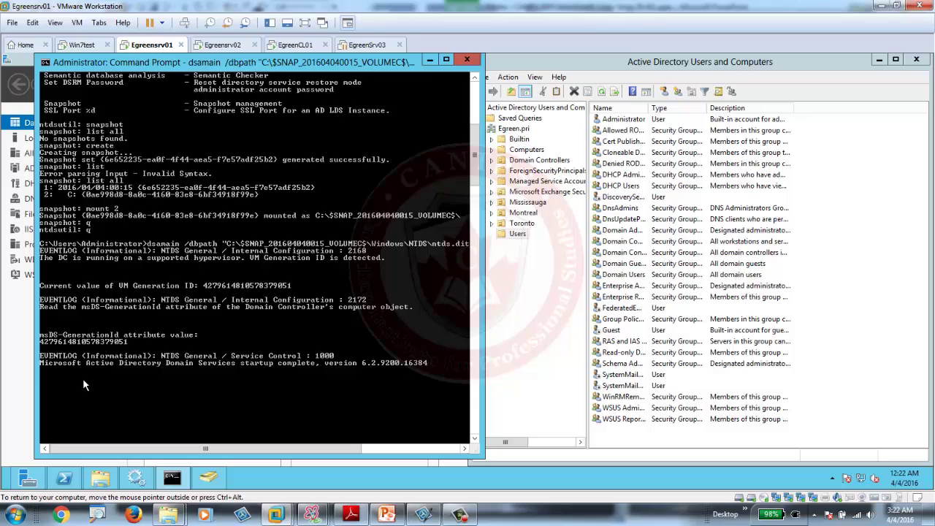
key("ctrl+c")
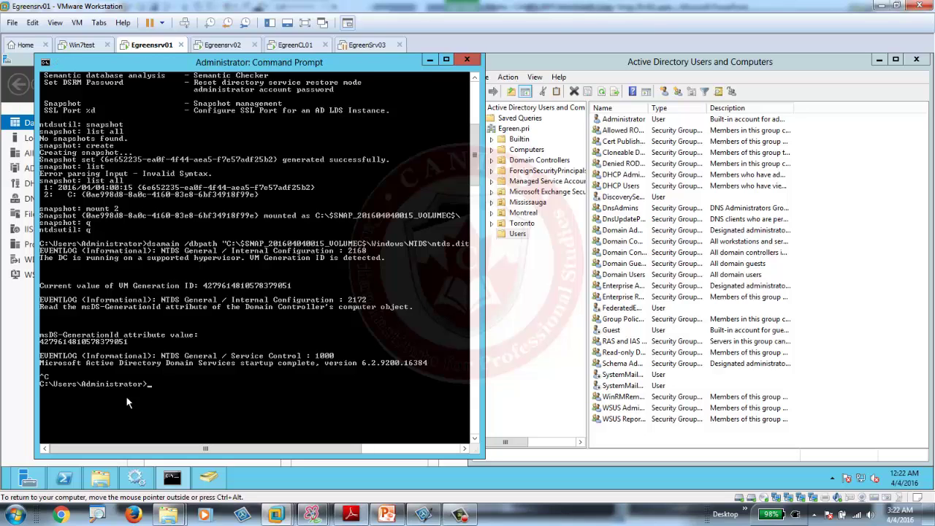
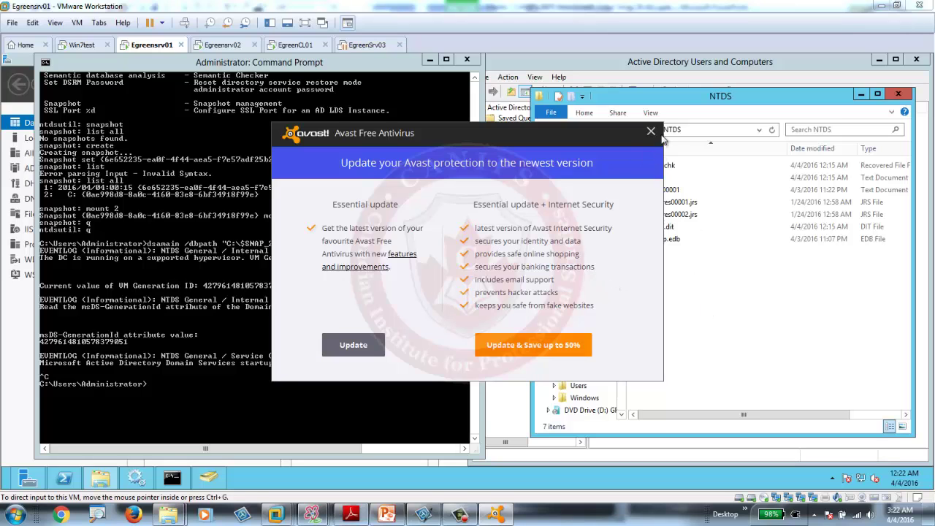
- Dismiss the antivirus update offer and show the root of Local Disk (C:) in File Explorer
left_click(650, 133)
left_click(586, 300)
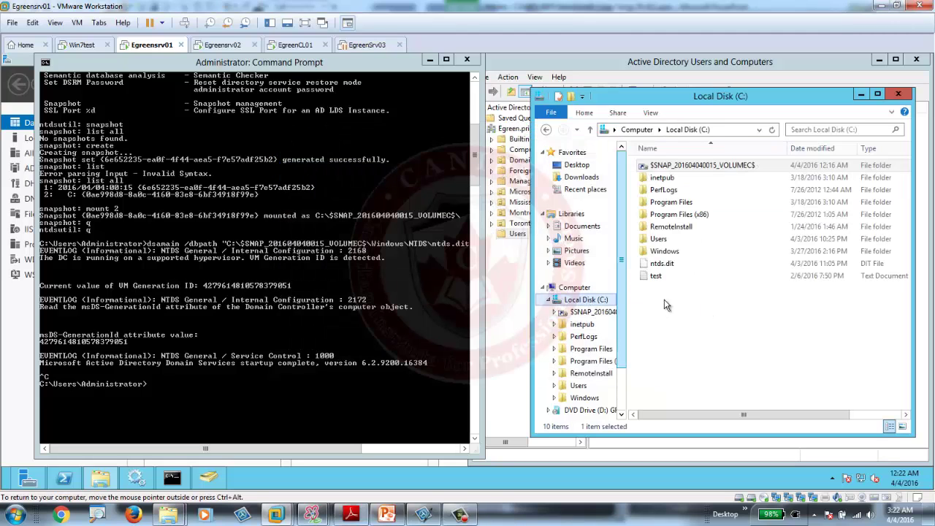
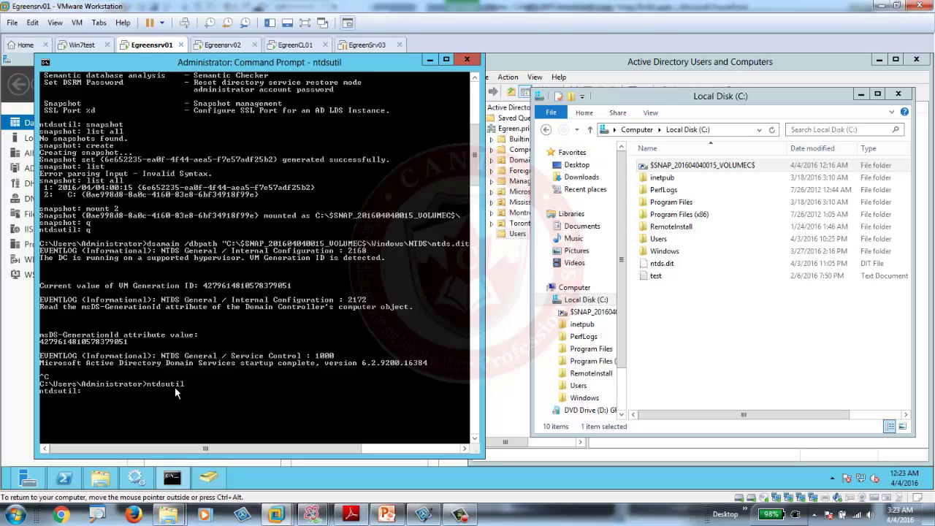
- Start ntdsutil in the command prompt, activate the ntds instance, and list all snapshots in its snapshot context
type("act ins ntds")
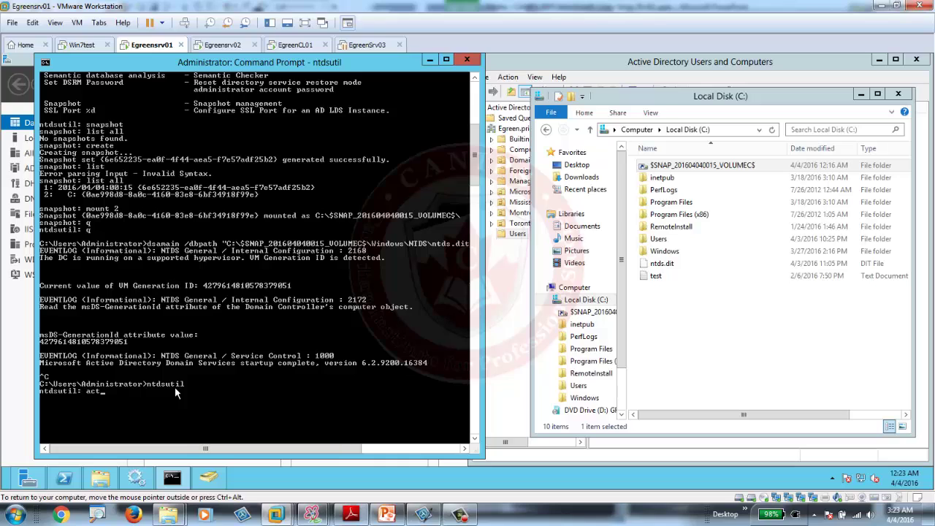
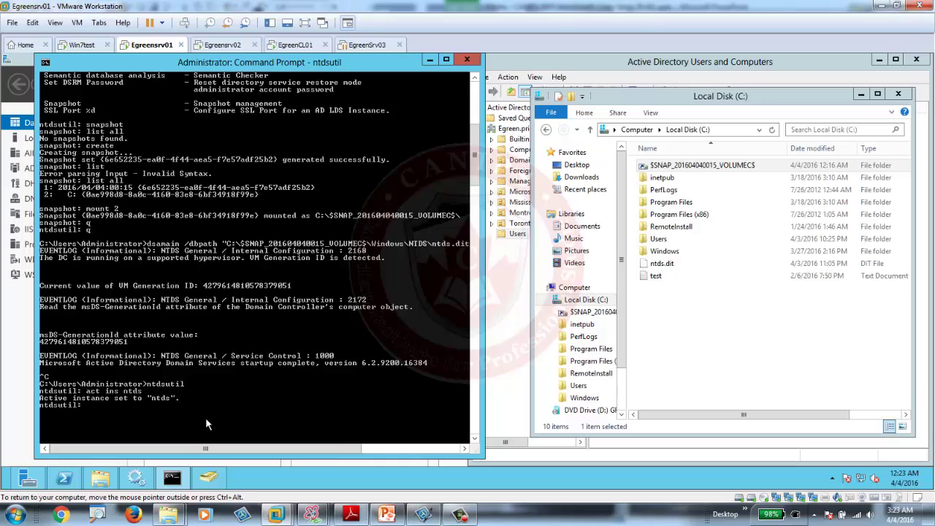
type("snap")
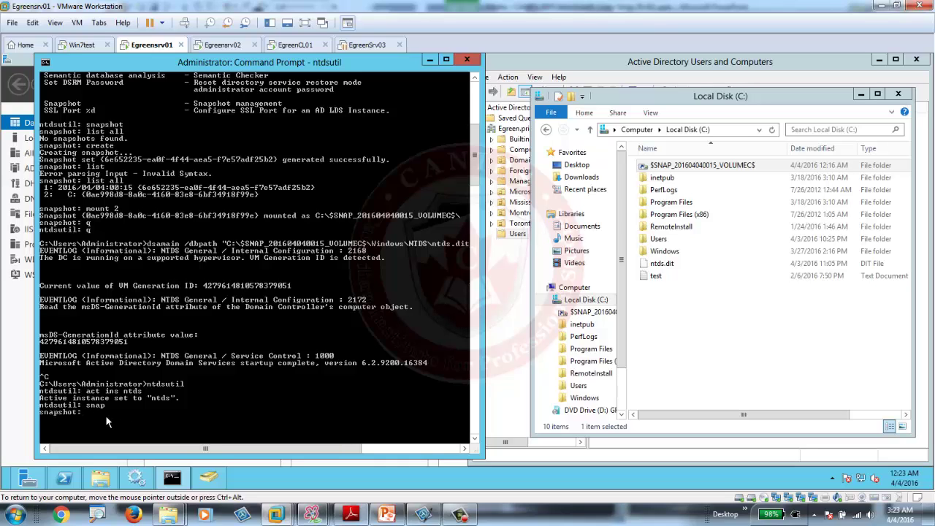
type("list all")
key("Return")
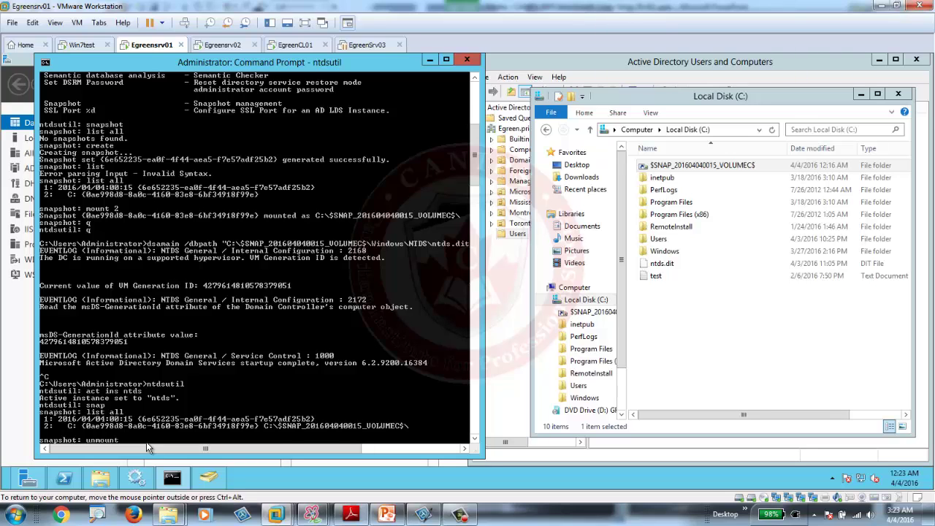
- Unmount snapshot 2 and check the root of Local Disk (C:) in File Explorer for its folder
type("unmount 2")
key("Return")
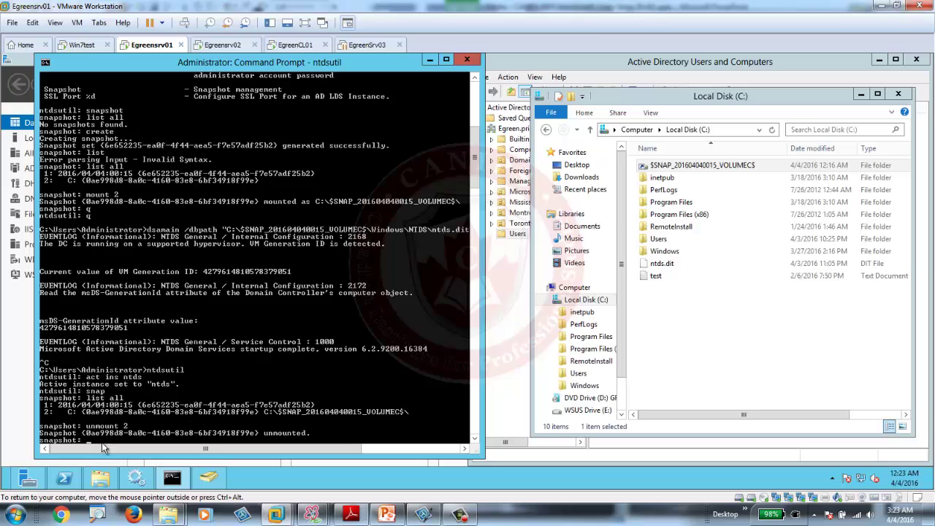
left_click(719, 321)
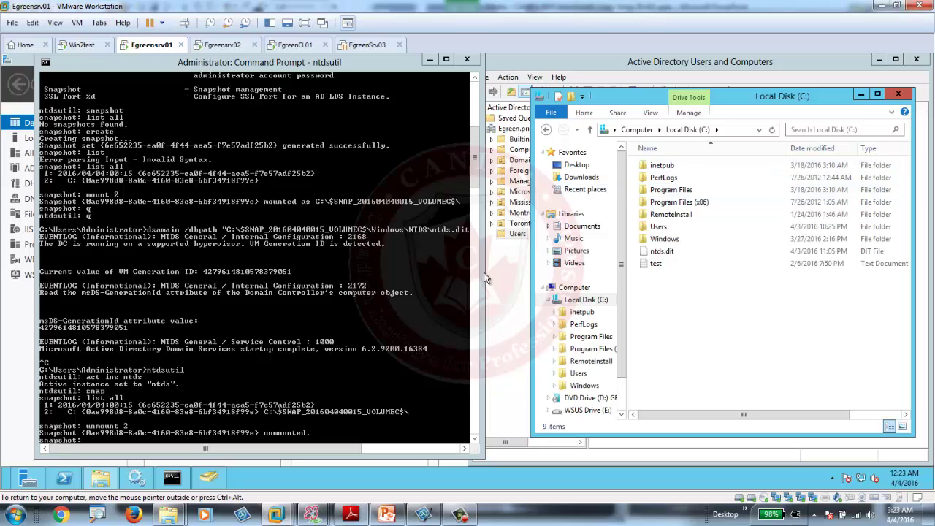
- Delete snapshot 2 in ntdsutil, listing all snapshots before and after the deletion
left_click(93, 443)
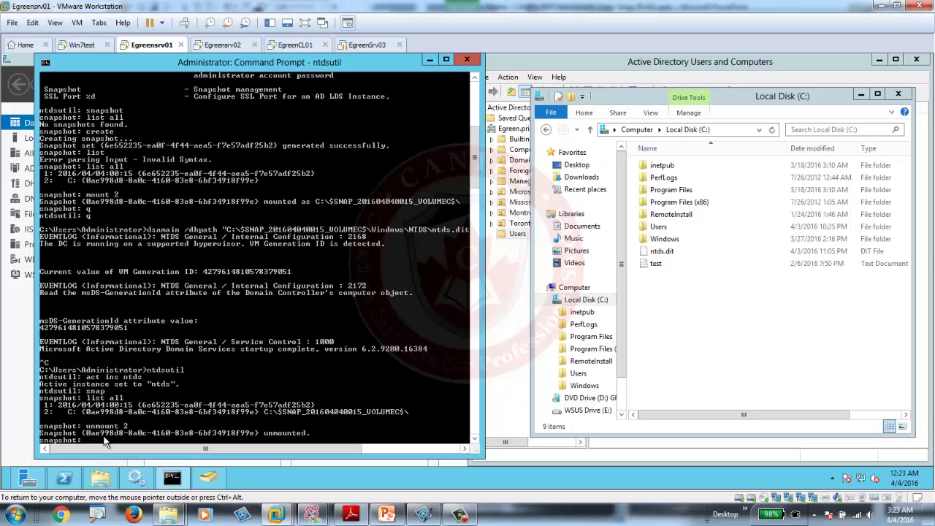
type("list all")
key("Return")
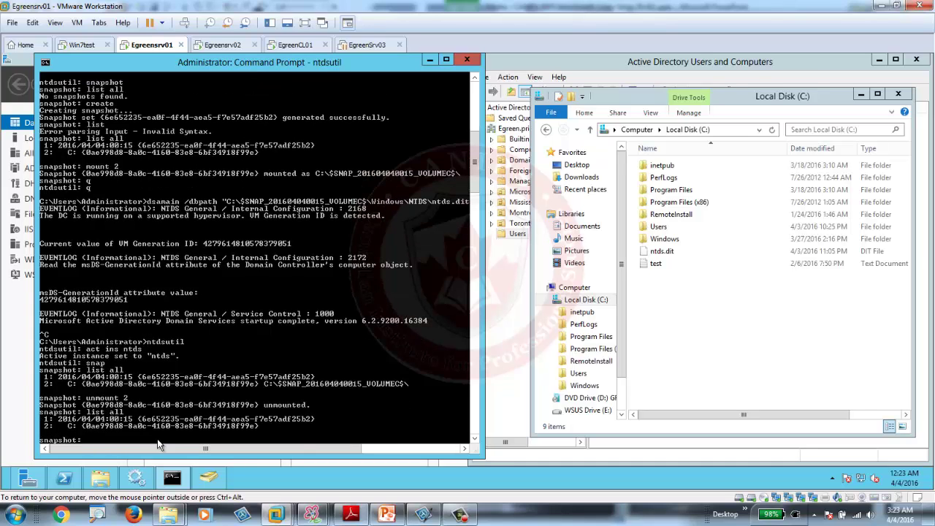
type("delete 2")
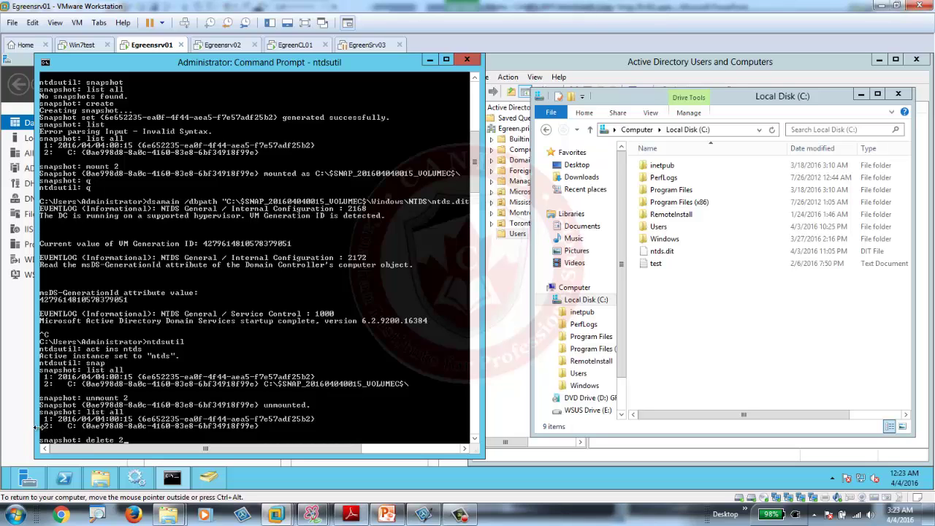
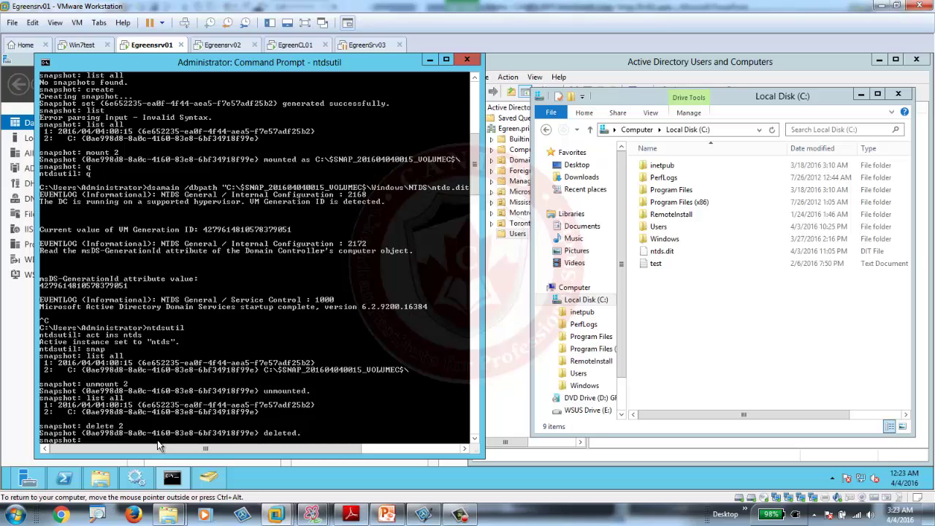
type("ist all")
key("Return")
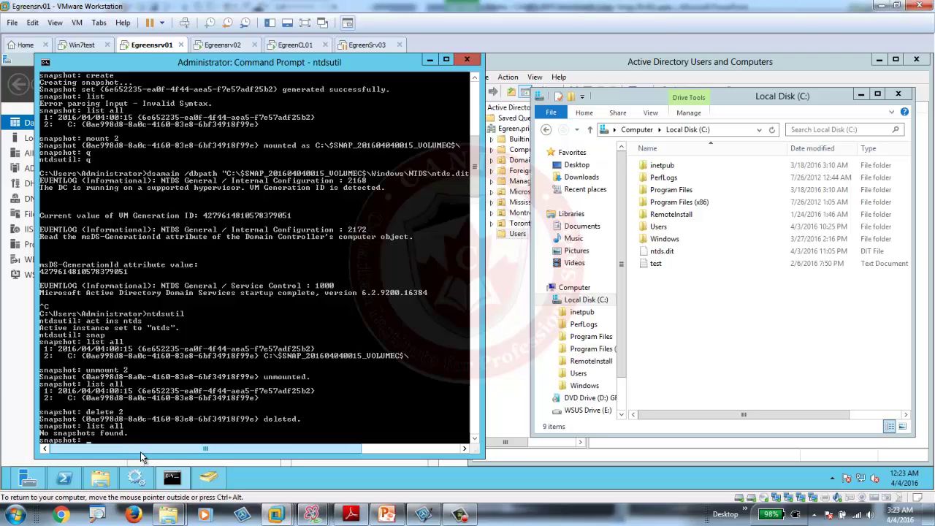
- Quit the snapshot context and exit ntdsutil to return to the command prompt
type("q")
key("Return")
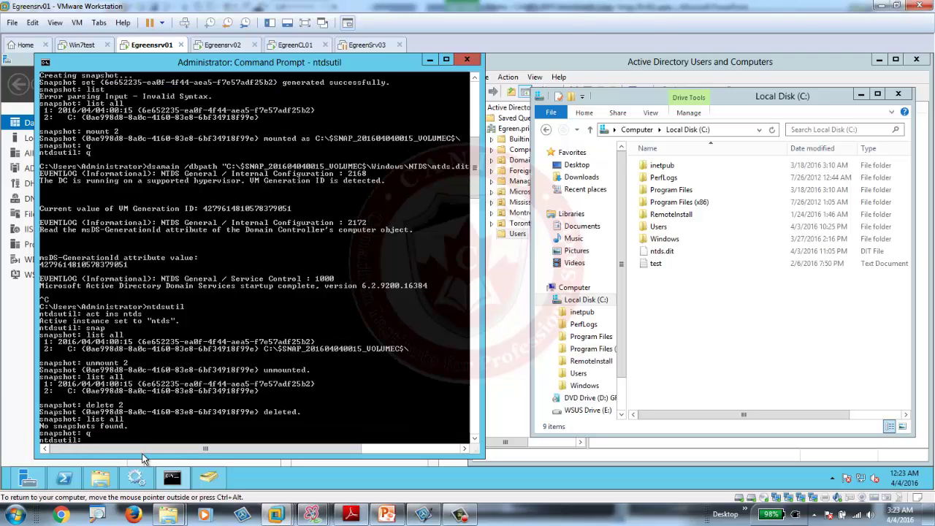
type("q")
key("Return")
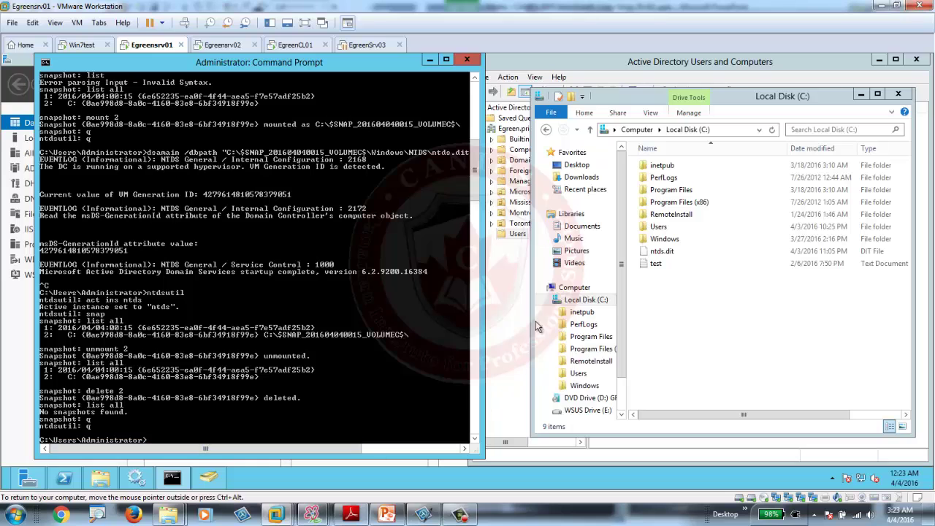
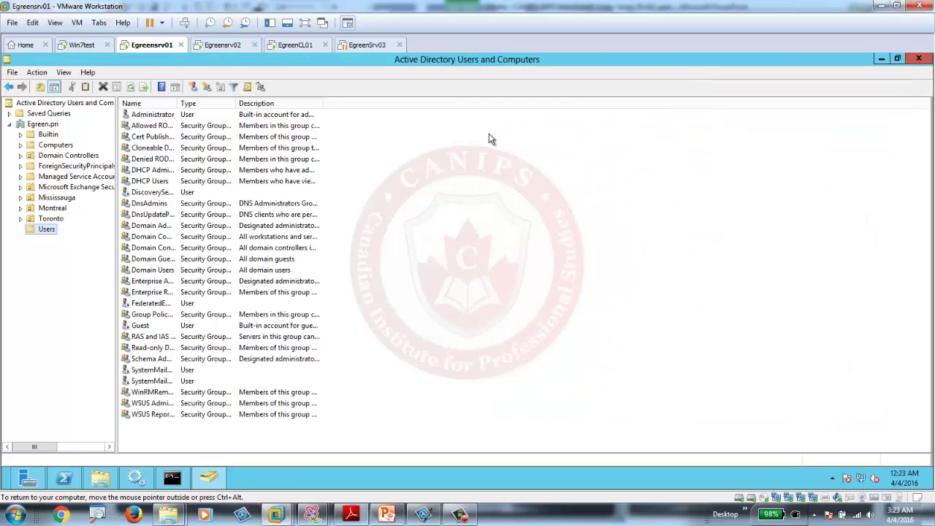
- Switch to the PowerPoint presentation, show slide 13, and duplicate its text box on Lesson 2: Maintaining domain controllers
left_click(387, 514)
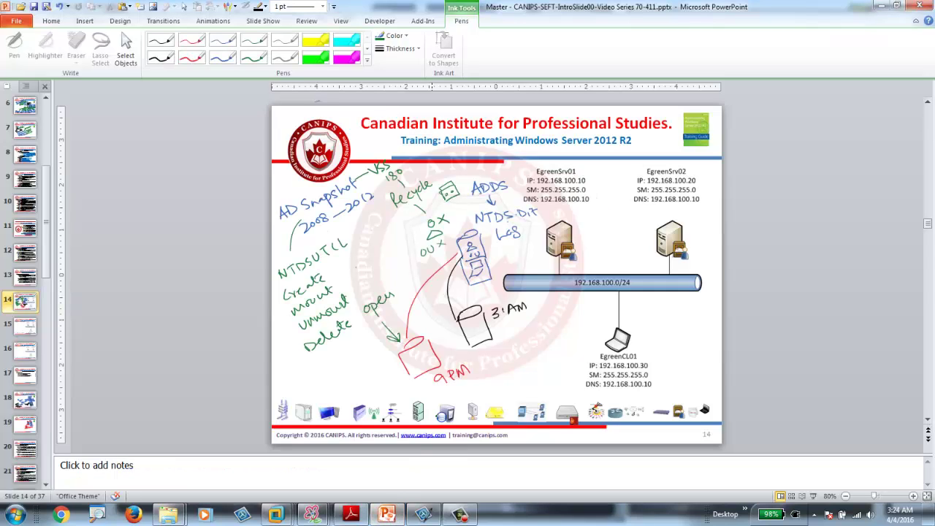
left_click(23, 278)
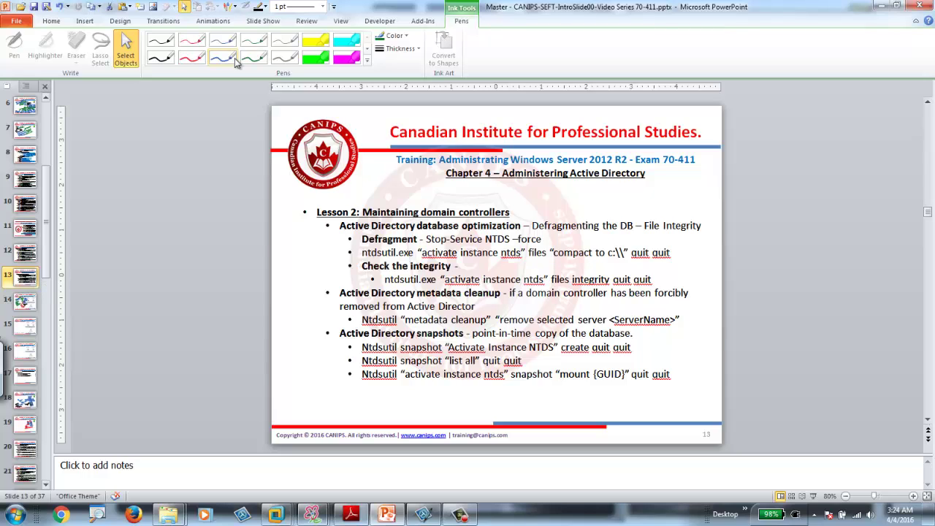
type("Lesson 2: Maintaining domain controllers Active Directory database optimization – Defragmenting the DB – File Integrity Defragment - Stop-Service NTDS –force ntdsutil.exe \"activate instance ntds\" files \"compact to c:\\\\\" quit quit Check the integrity - ntdsutil.exe \"activate instance ntds\" files integrity quit quit Active Directory metadata cleanup - if a domain controller has been forcibly removed from Active Director Ntdsutil \"metadata cleanup\" \"remove selected server <ServerName>\" Active Directory snapshots - point-in-time copy of the database. Ntdsutil snapshot \"Activate Instance NTDS\" create quit quit Ntdsutil snapshot \"list all\" quit quit Ntdsutil \"activate instance ntds\" snapshot \"mount {GUID}\" quit quit")
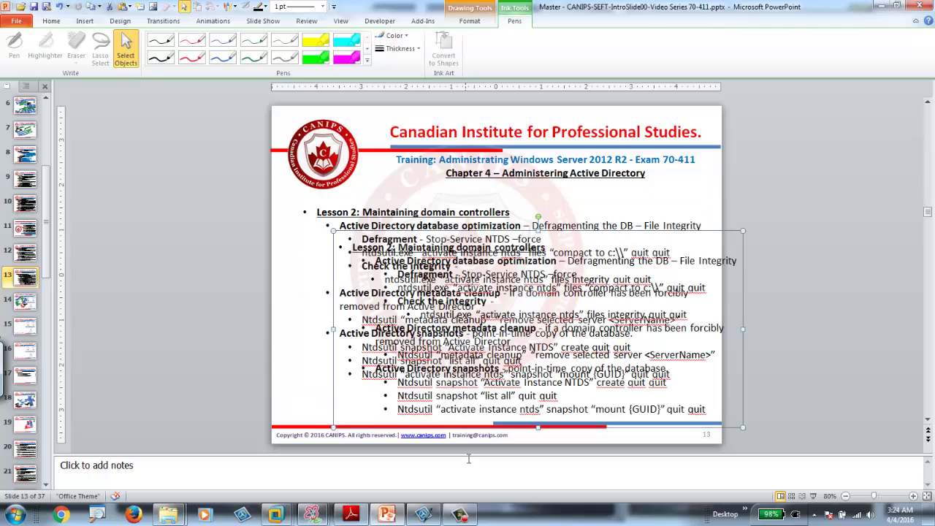
left_click(466, 517)
left_click(443, 469)
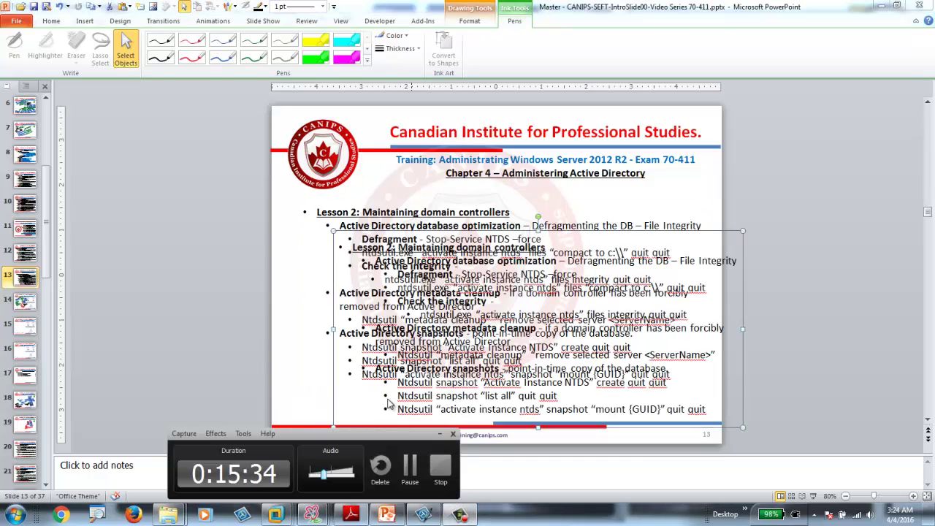